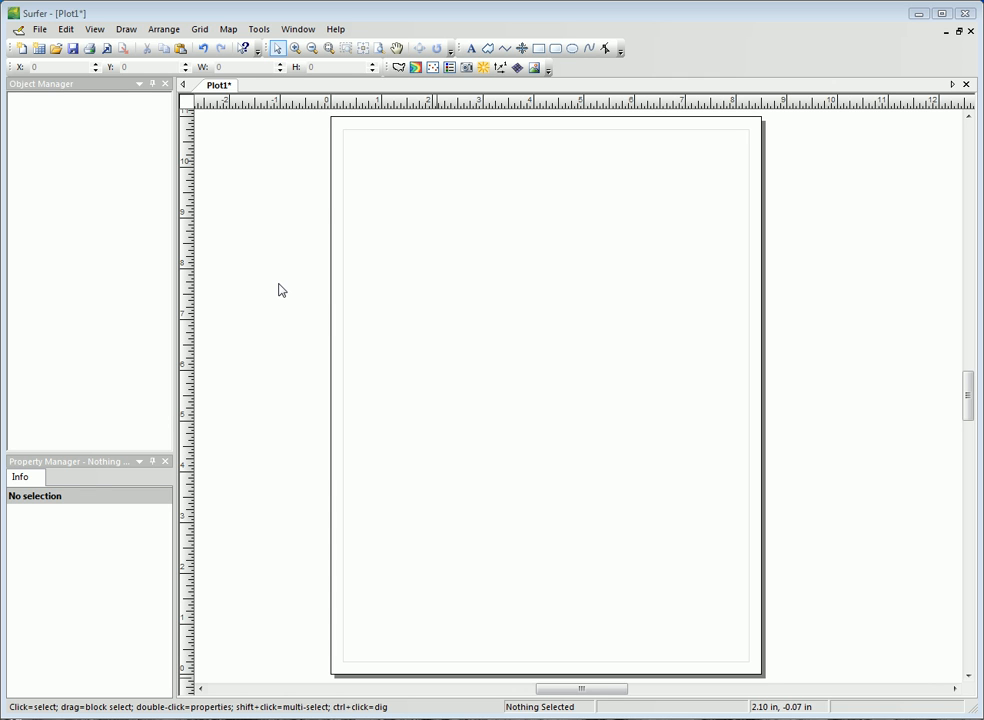
click(228, 29)
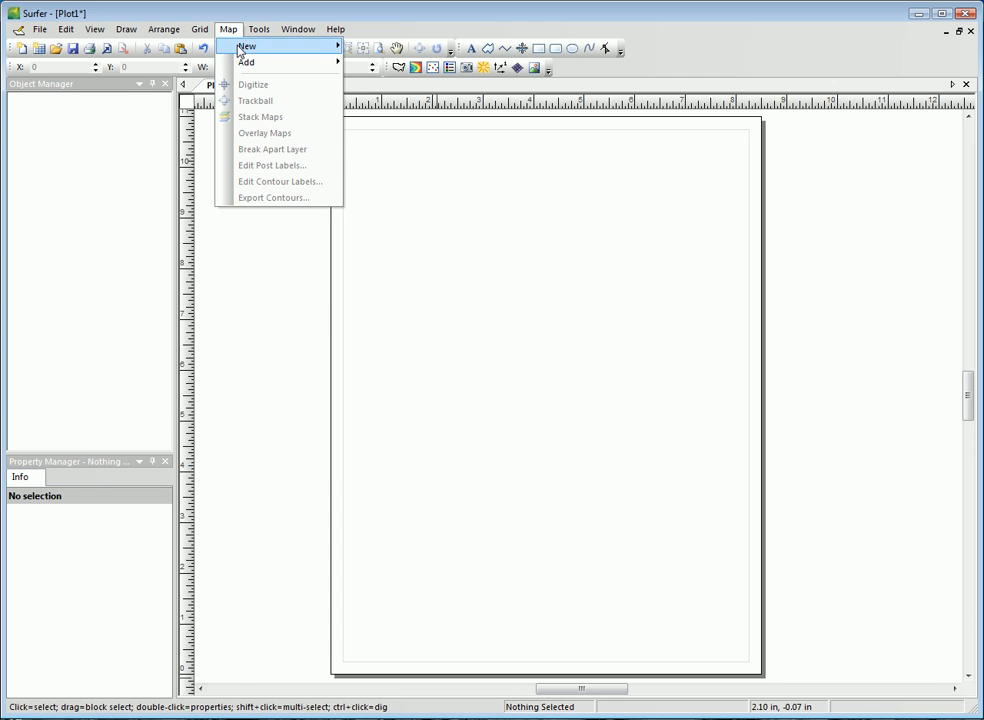
mouse_move(244, 48)
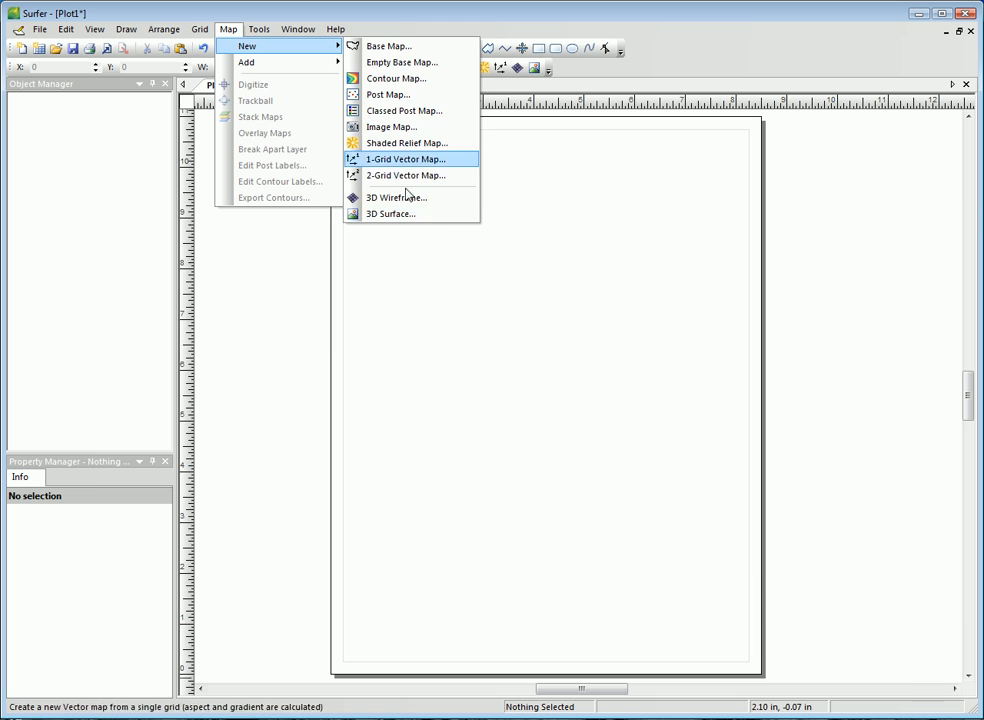
click(200, 29)
click(200, 29)
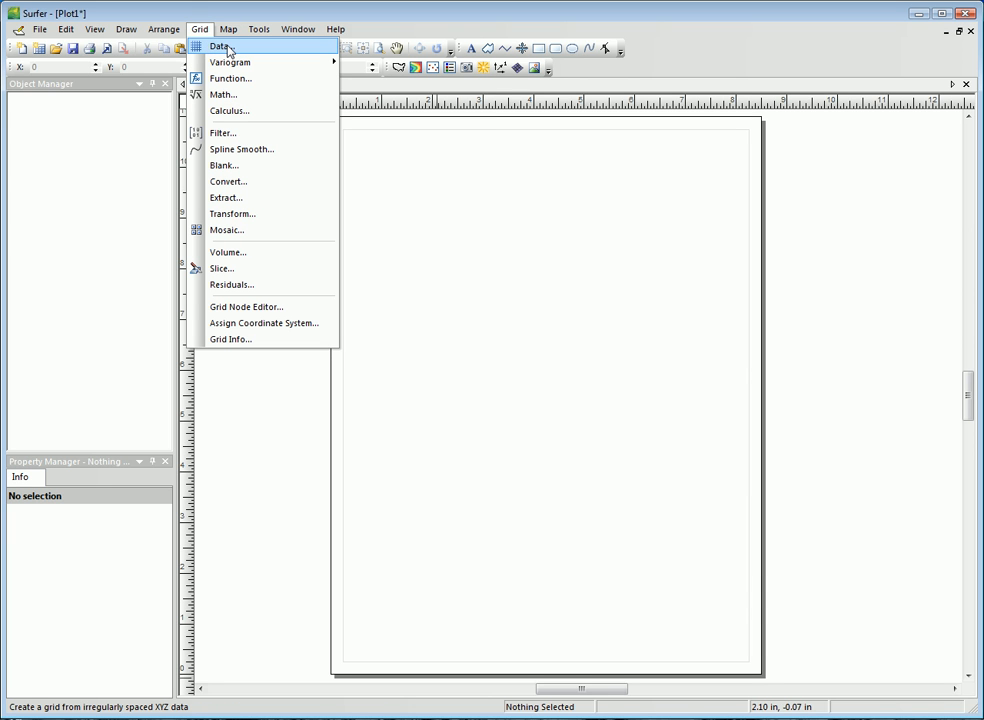
click(433, 189)
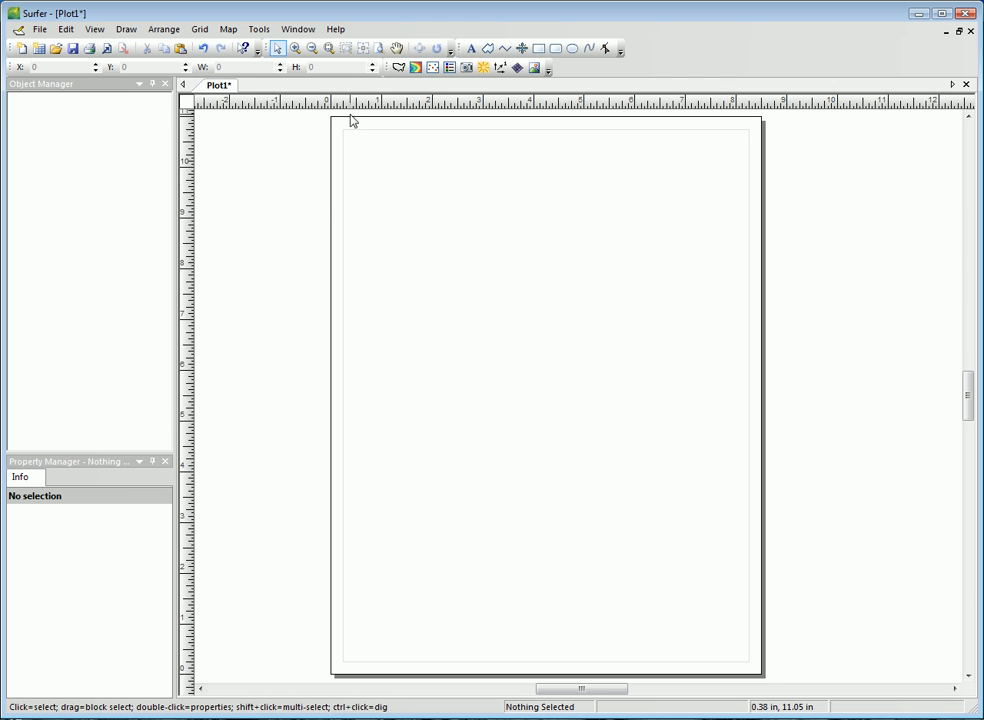
Step: Create a new base map from the sample file Ca2000.gsb
click(230, 30)
mouse_move(245, 47)
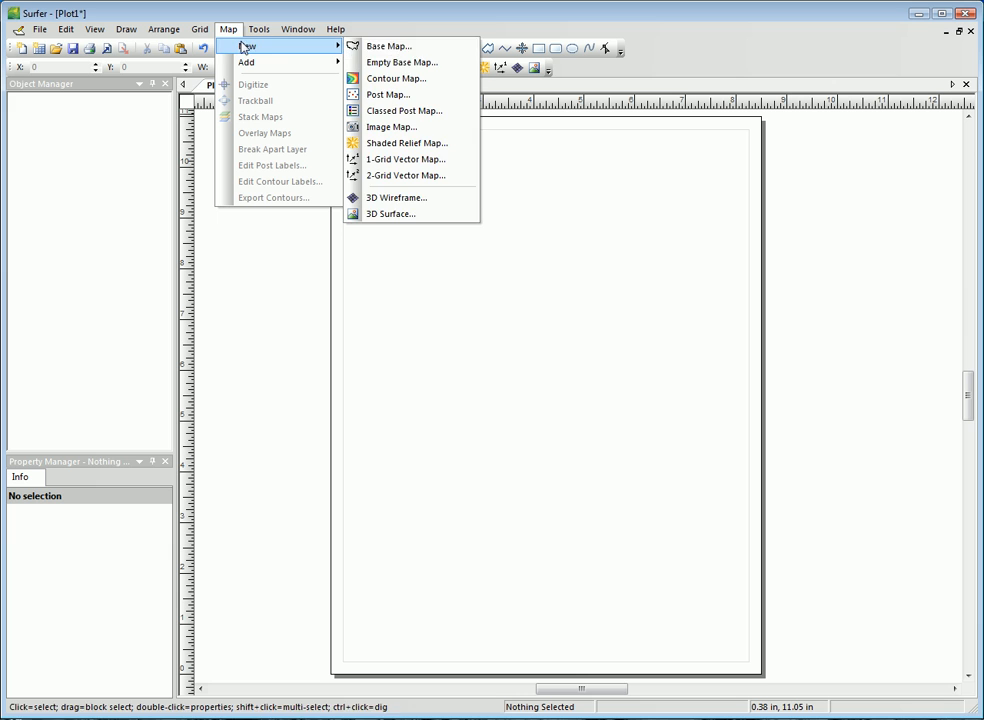
click(352, 46)
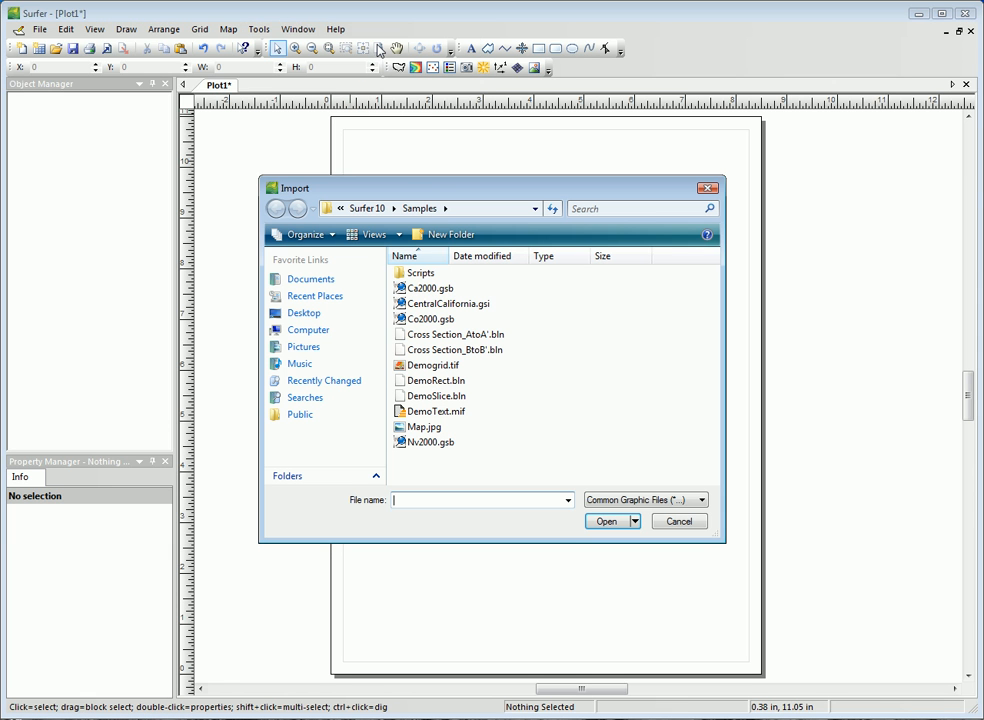
click(432, 288)
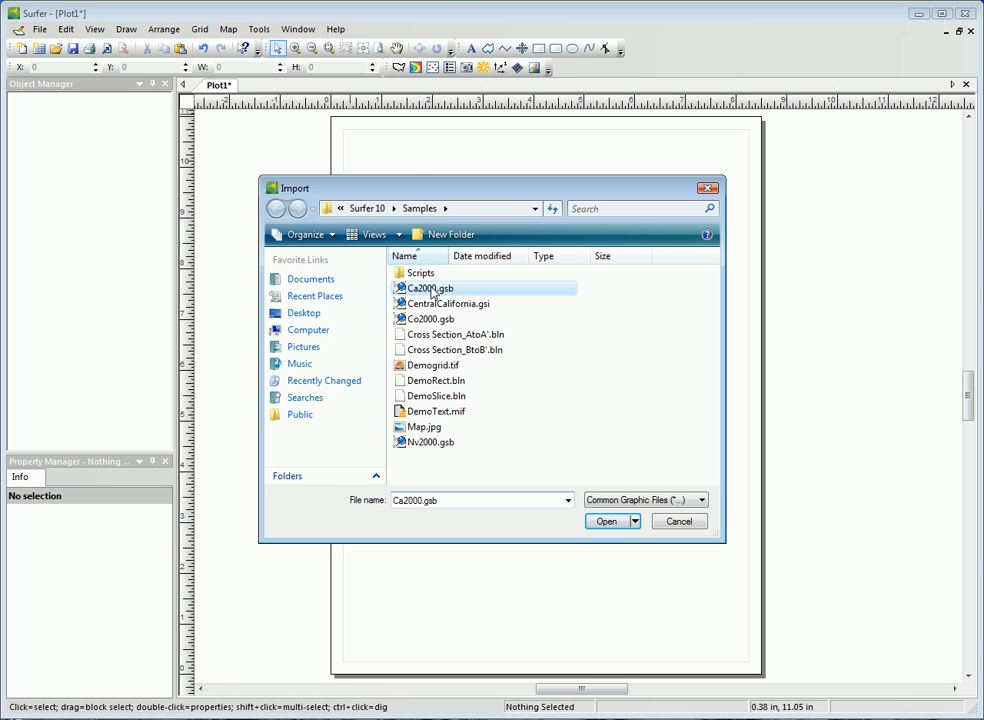
click(602, 521)
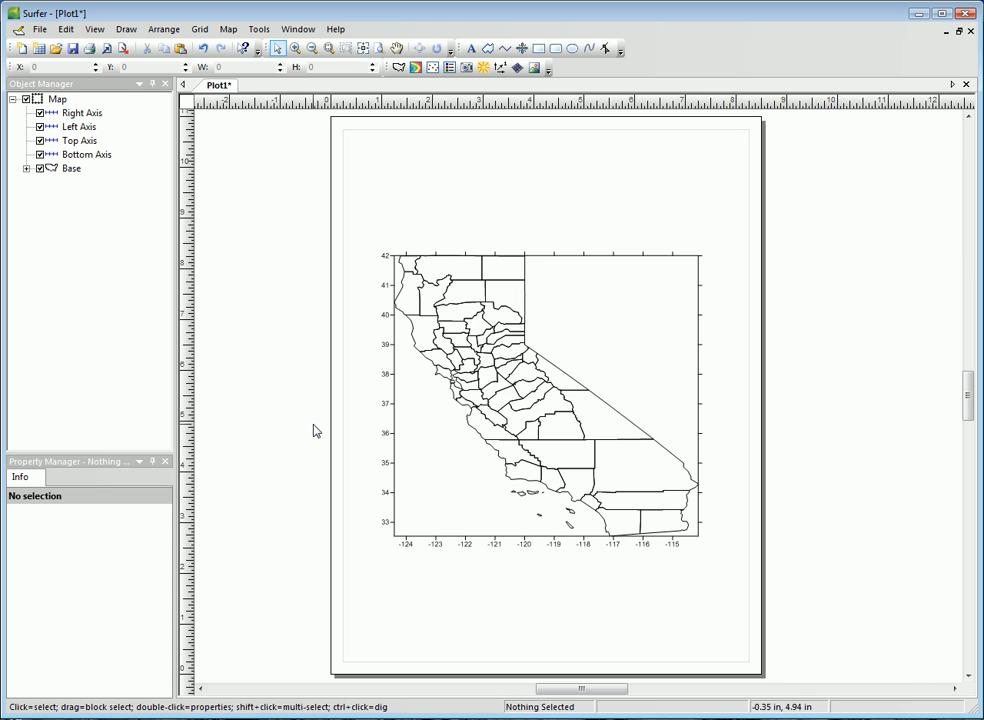
Step: Delete the California base map from the plot
click(58, 101)
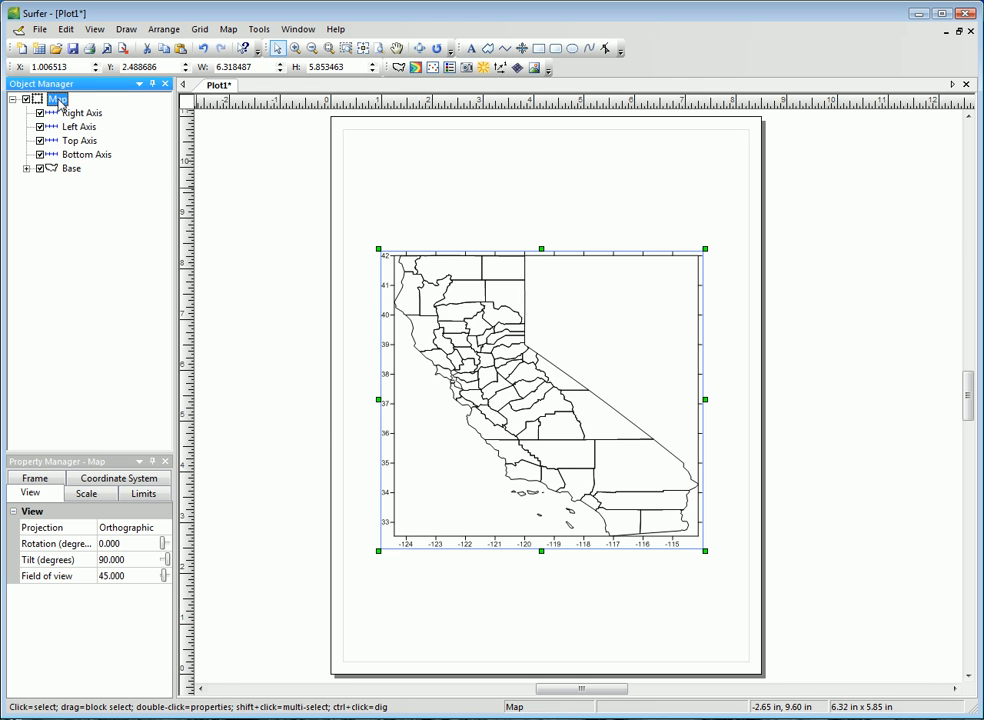
right_click(60, 102)
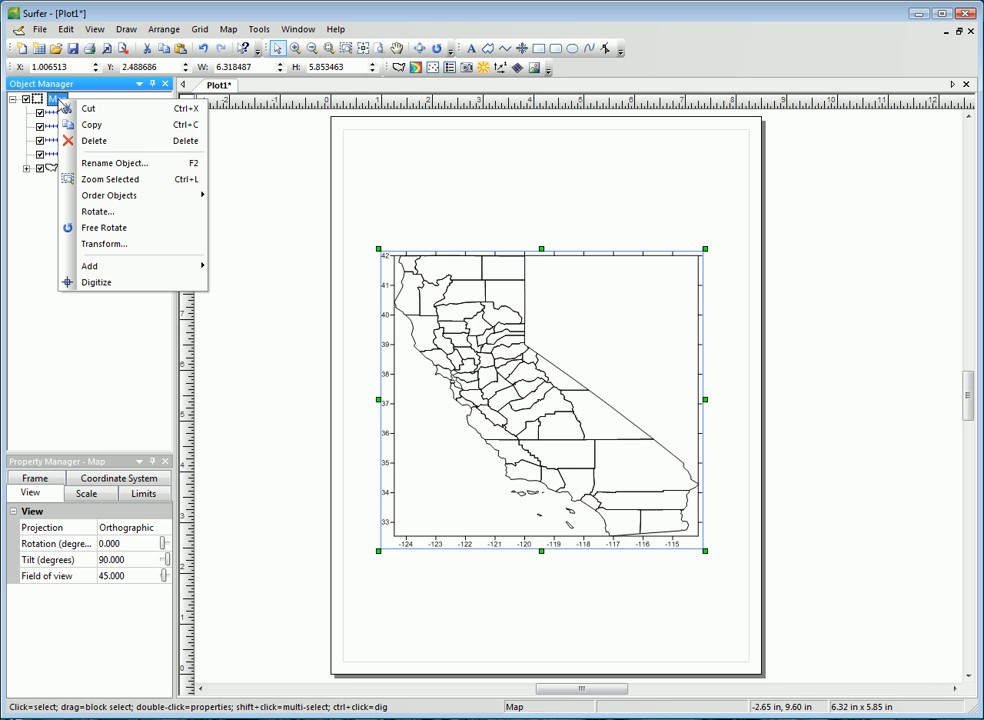
click(91, 142)
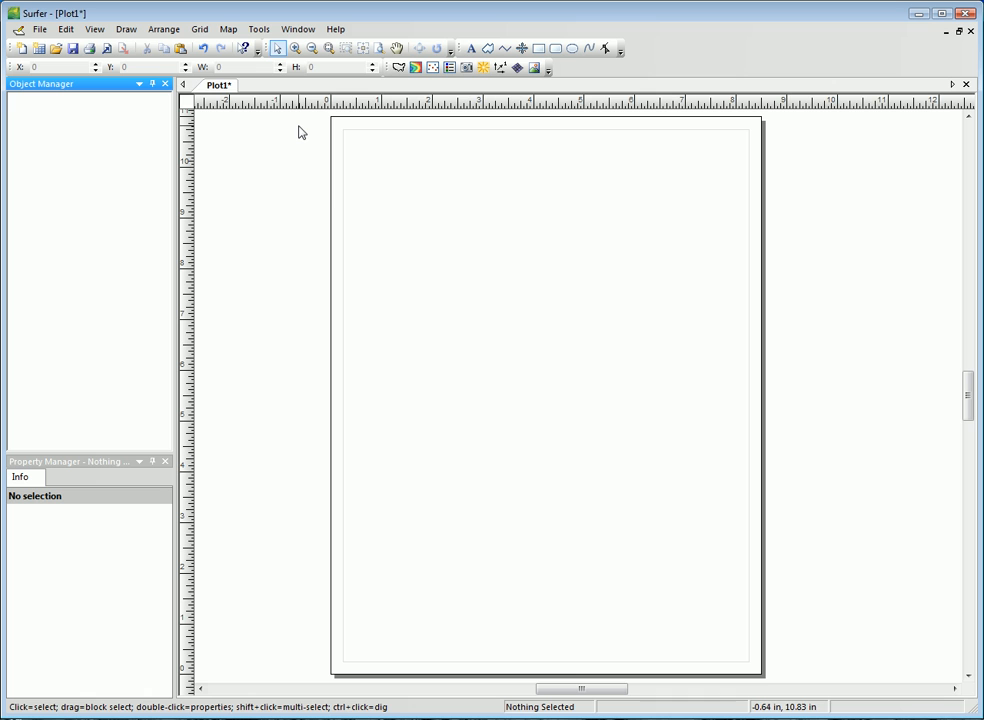
Step: Create a post map from the sample data file Demogrid.dat and move it partly off the page's left edge
click(231, 34)
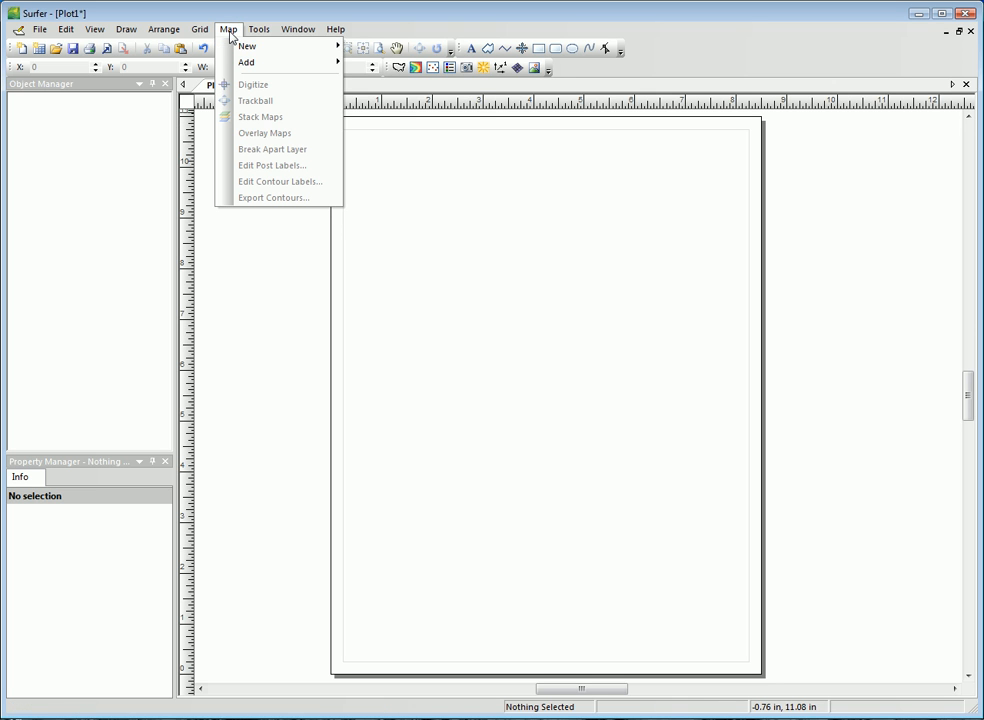
mouse_move(250, 46)
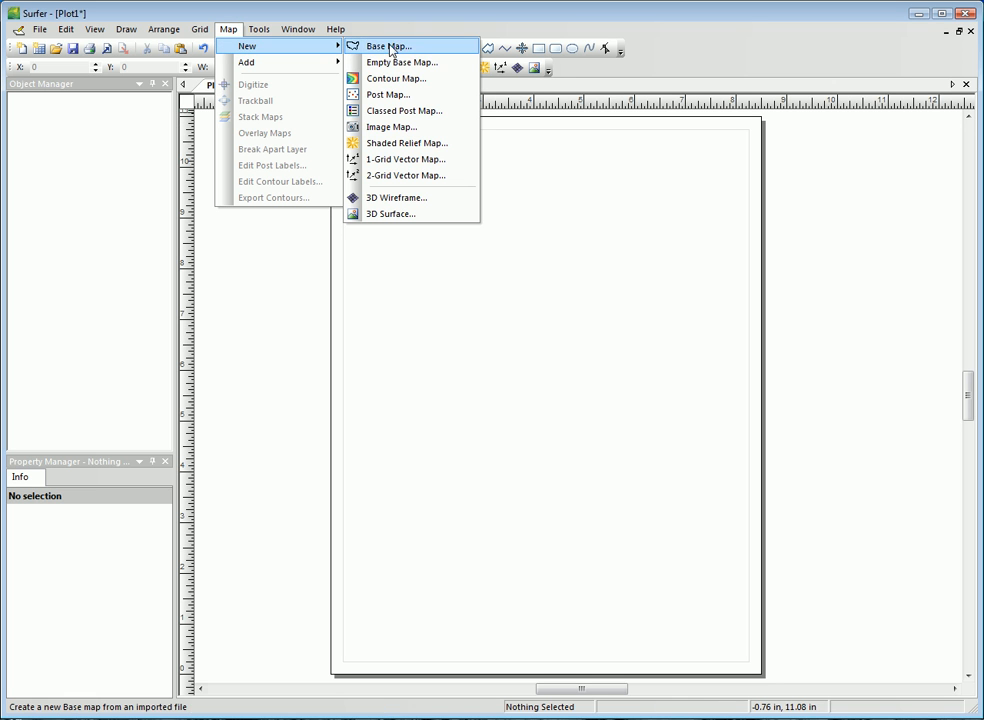
click(386, 94)
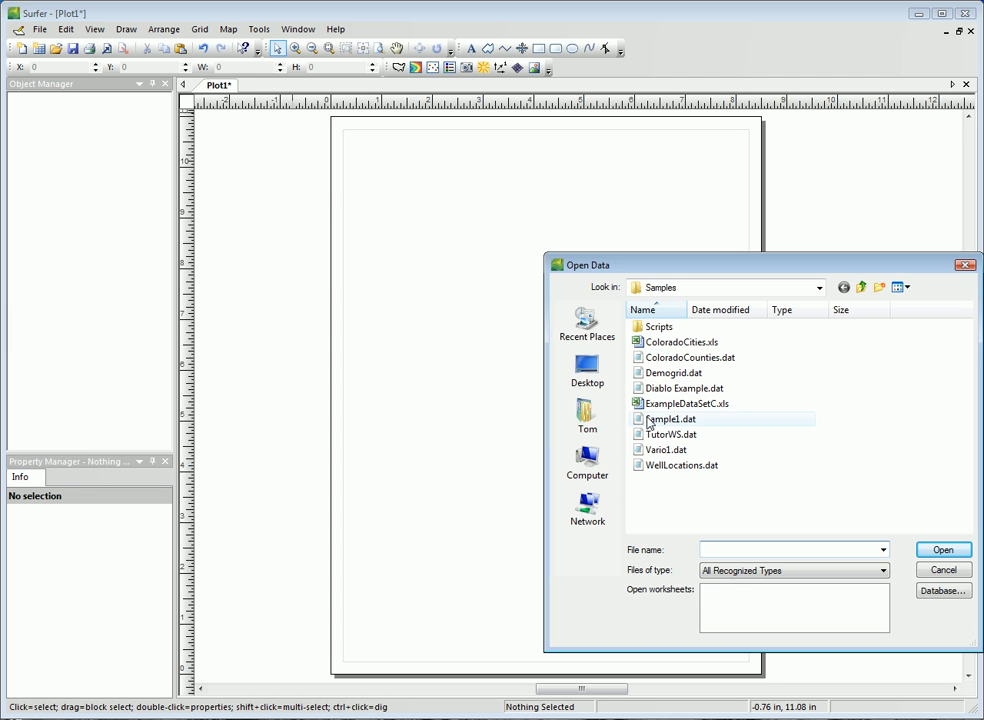
click(660, 373)
click(943, 551)
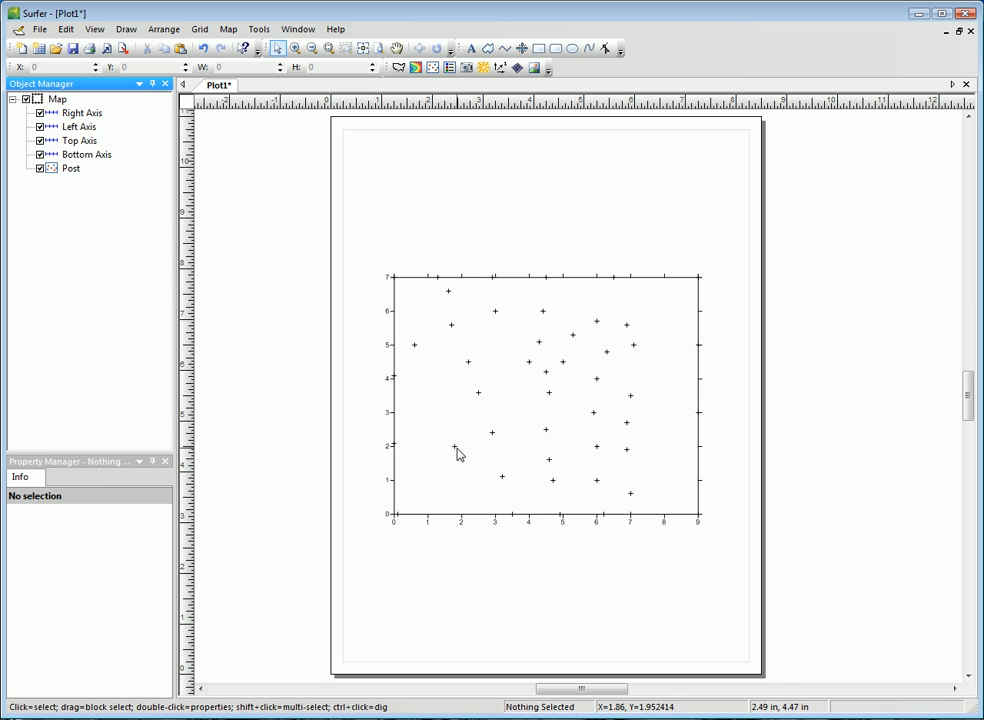
drag(556, 413, 366, 414)
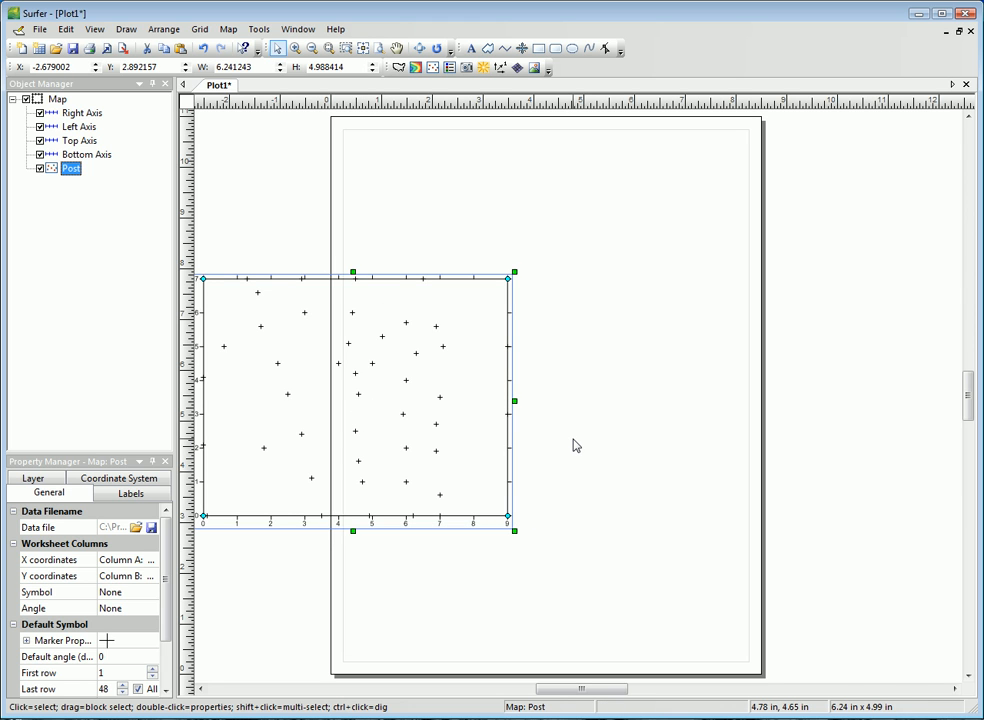
click(482, 206)
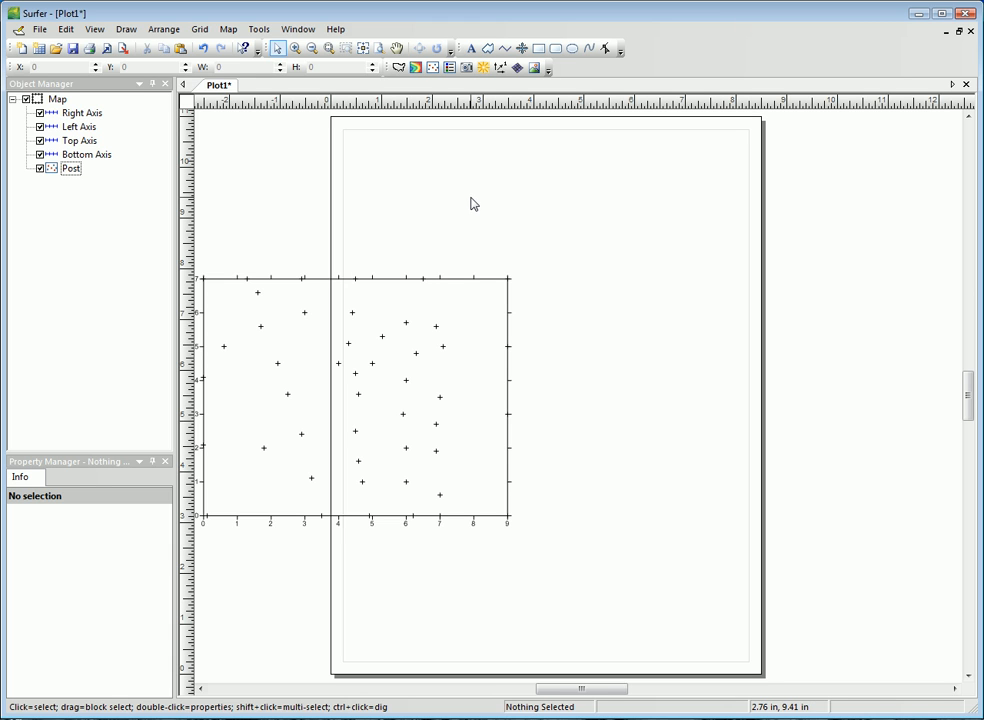
Step: Create a classed post map from Demogrid.dat and move it to the right of the post map
click(229, 30)
mouse_move(245, 46)
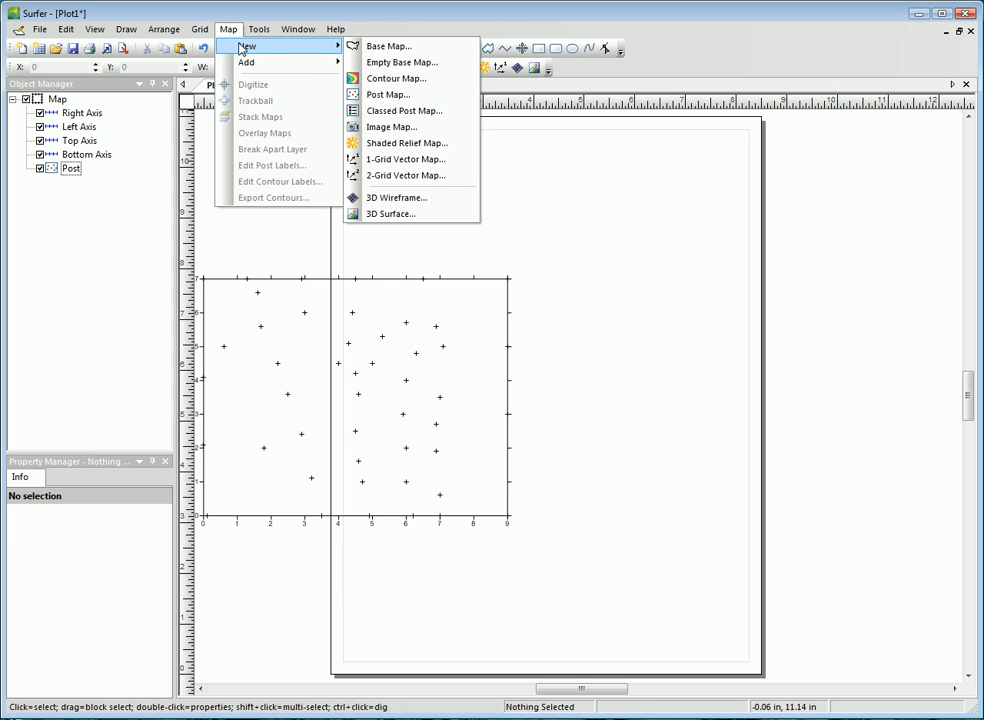
click(406, 112)
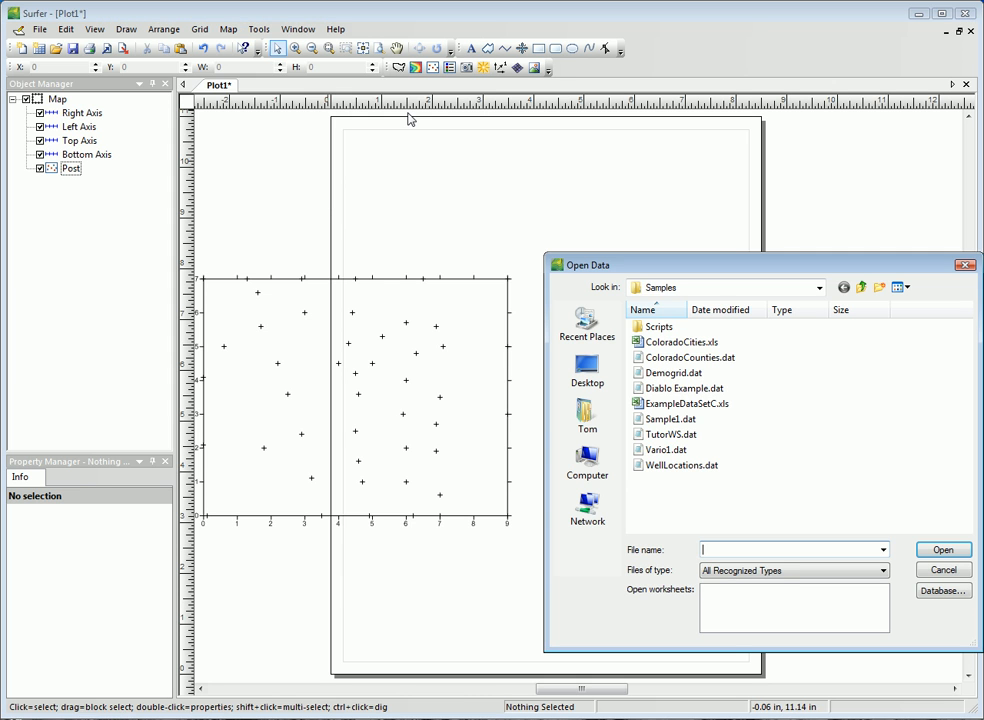
click(662, 373)
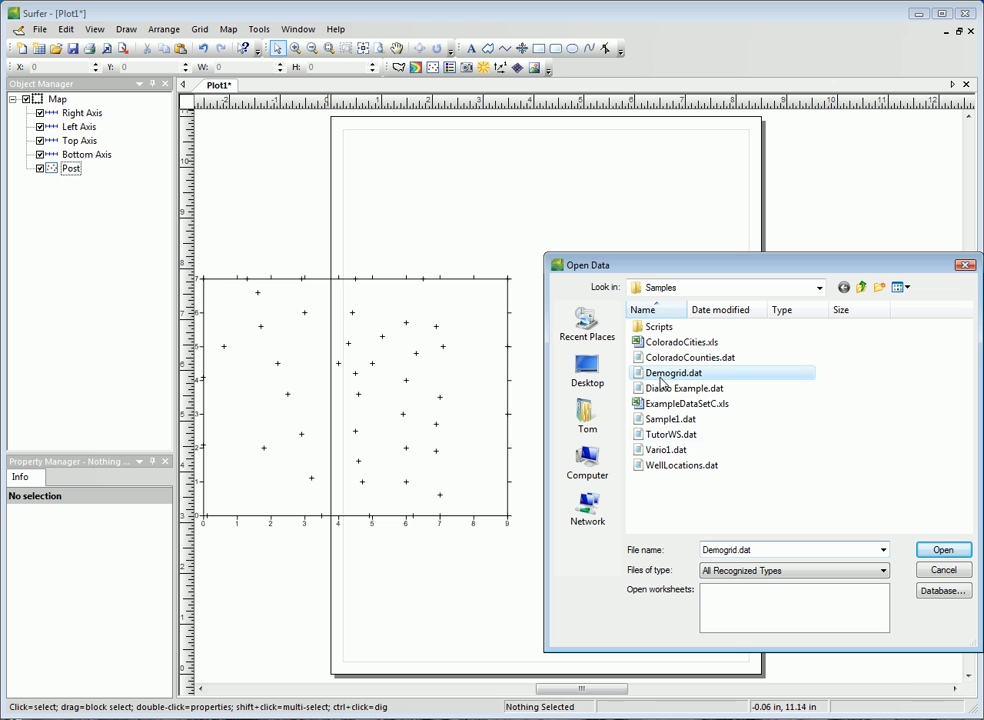
click(943, 550)
drag(564, 395, 725, 393)
click(580, 556)
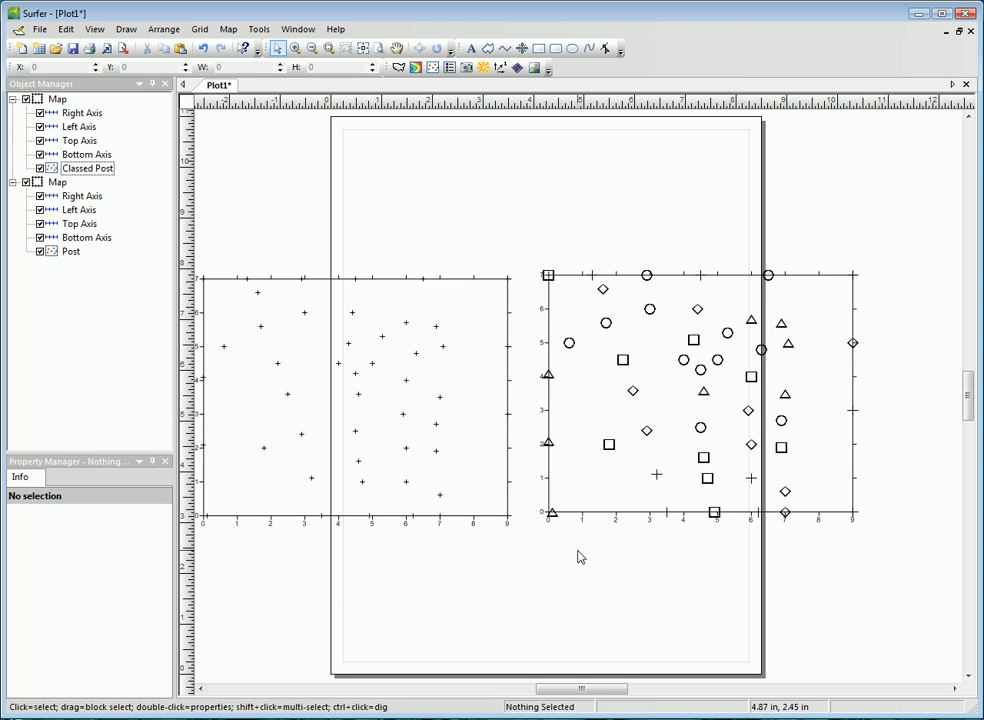
Step: Select all objects in the plot and delete both the post map and the classed post map
click(65, 29)
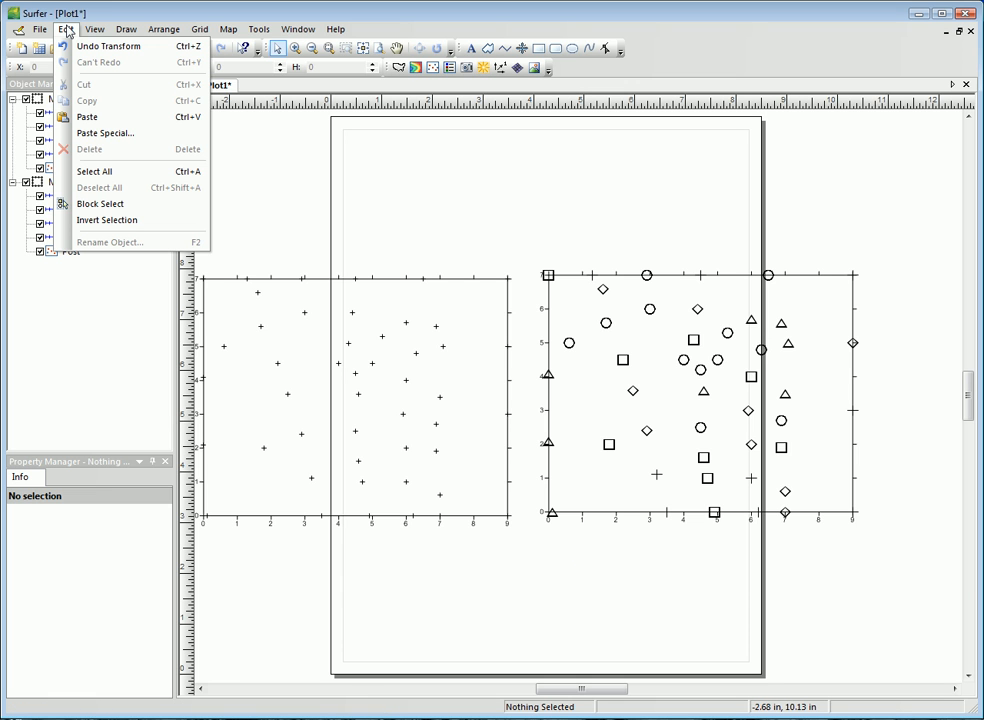
click(97, 171)
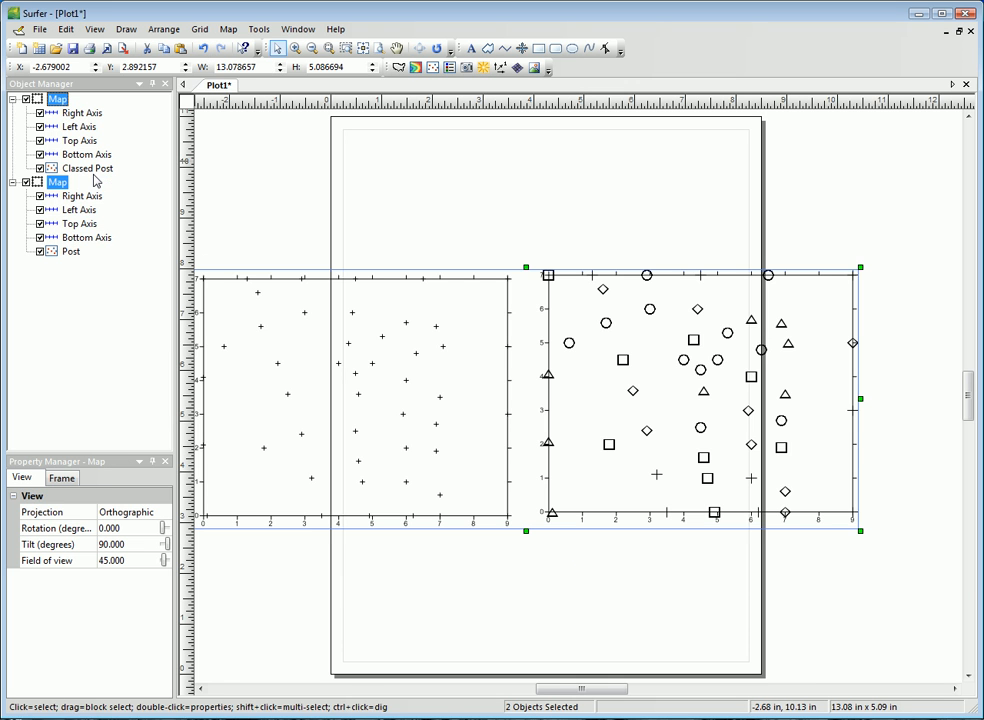
click(65, 30)
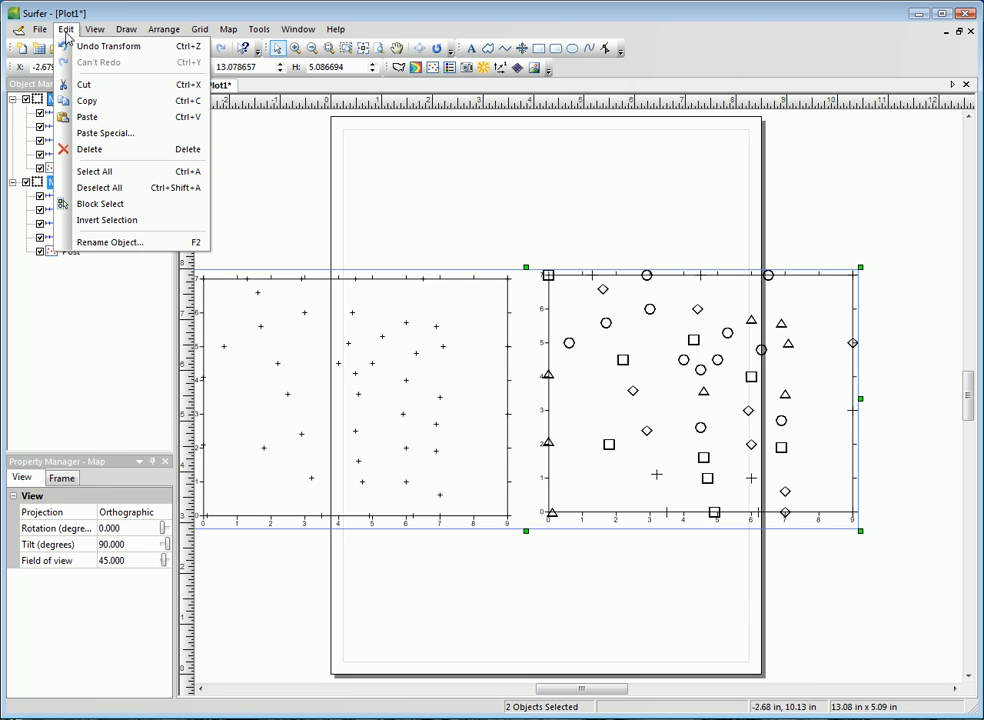
click(91, 150)
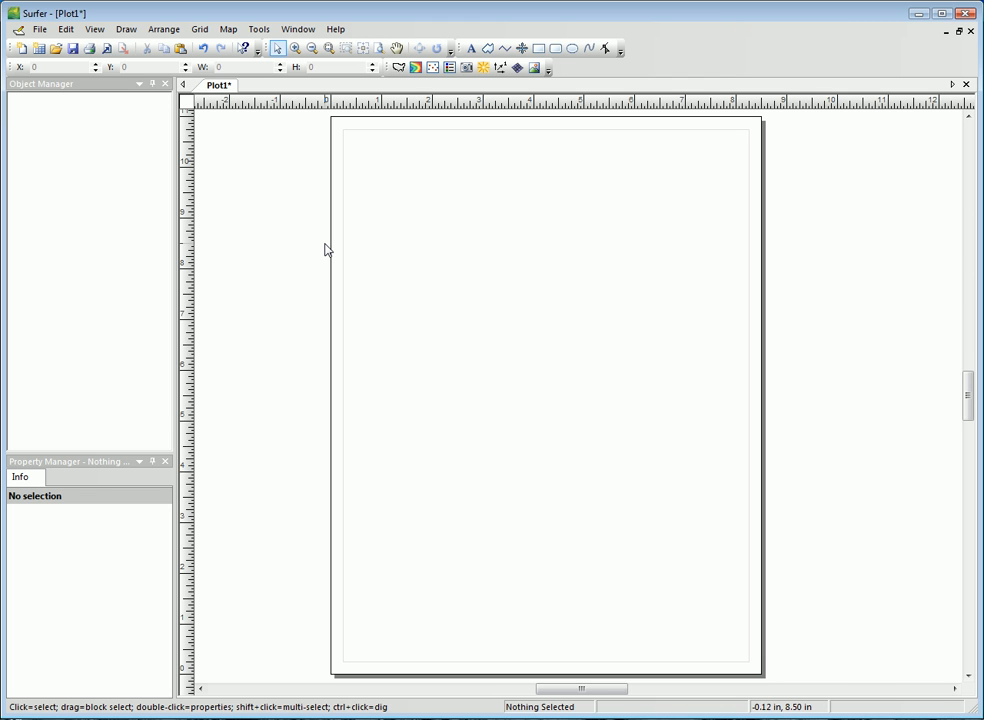
Step: Create a contour map from the sample grid Golden.grd and move it partly off the page's left edge
click(228, 30)
mouse_move(242, 52)
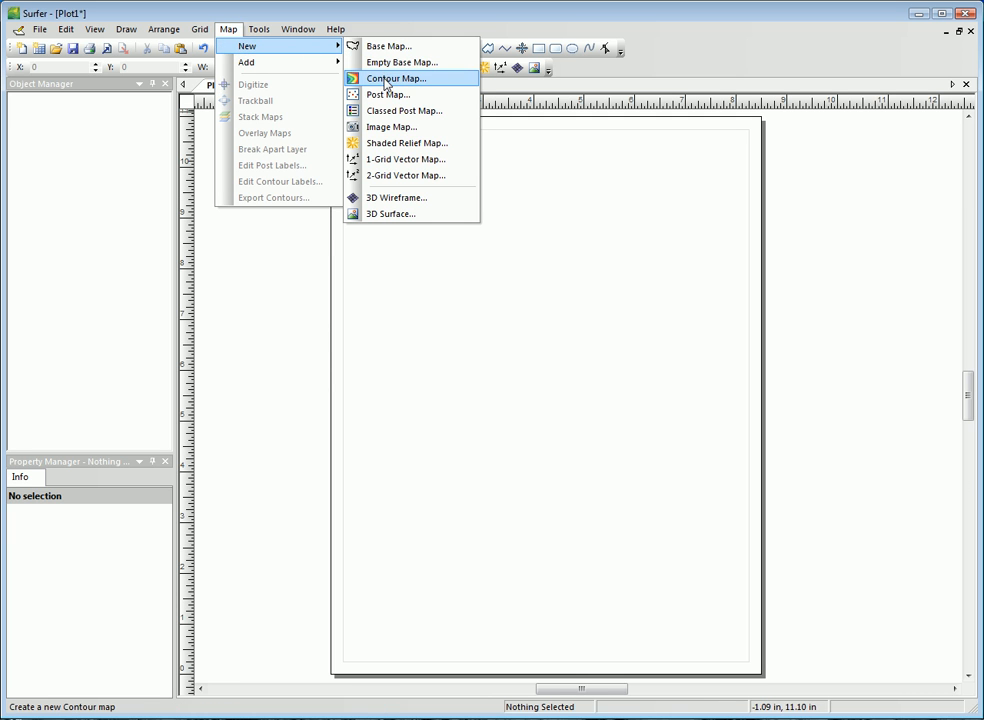
click(350, 78)
click(752, 419)
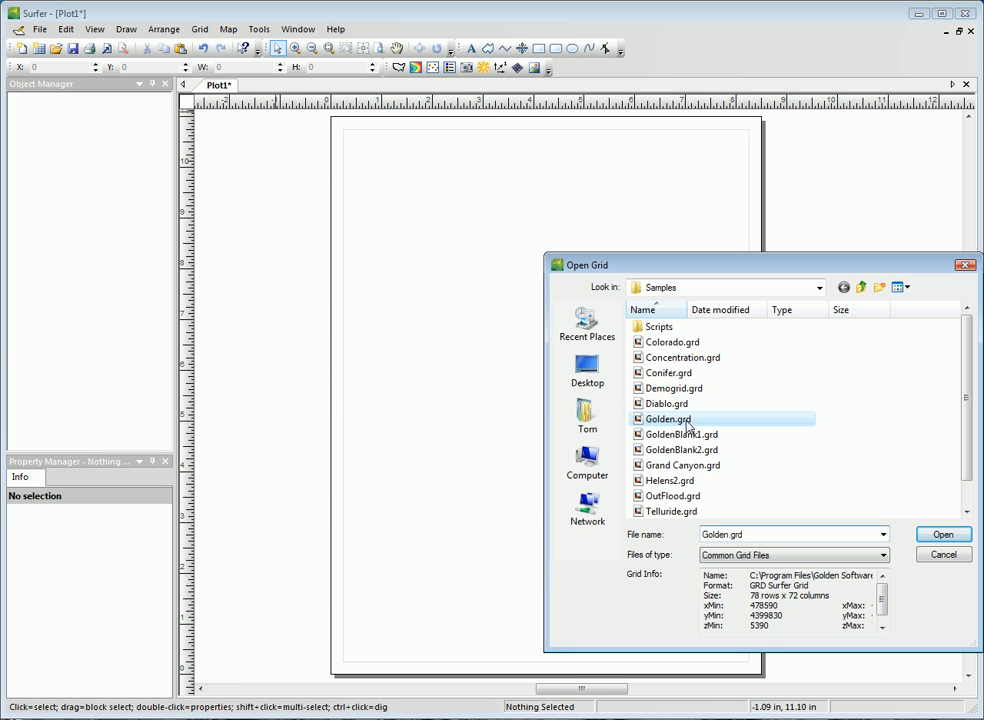
click(942, 535)
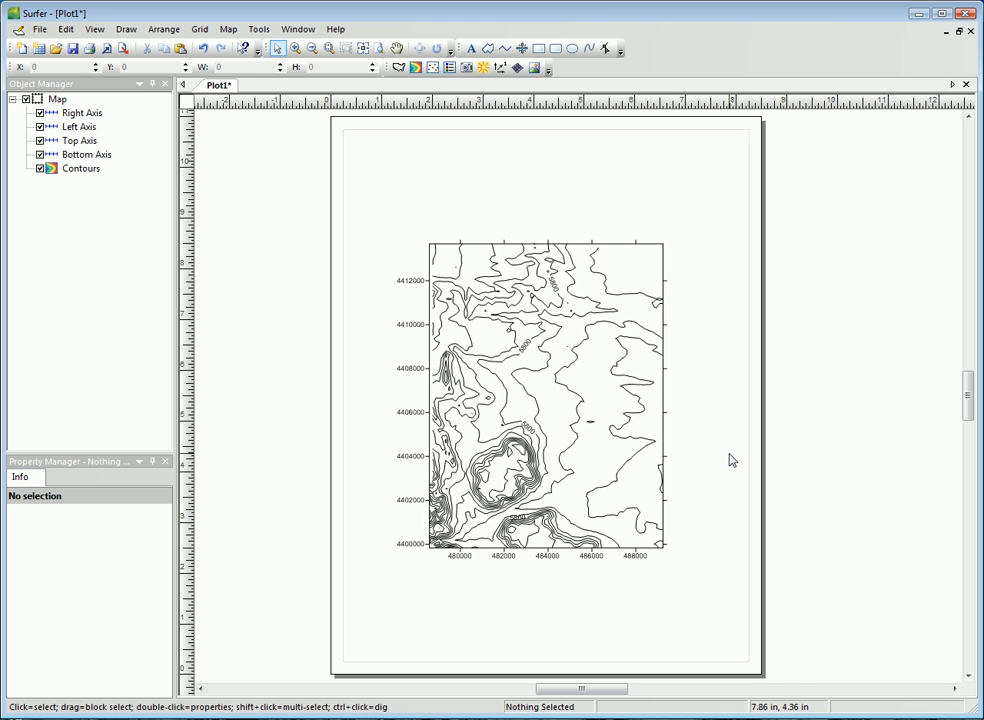
drag(603, 439, 393, 431)
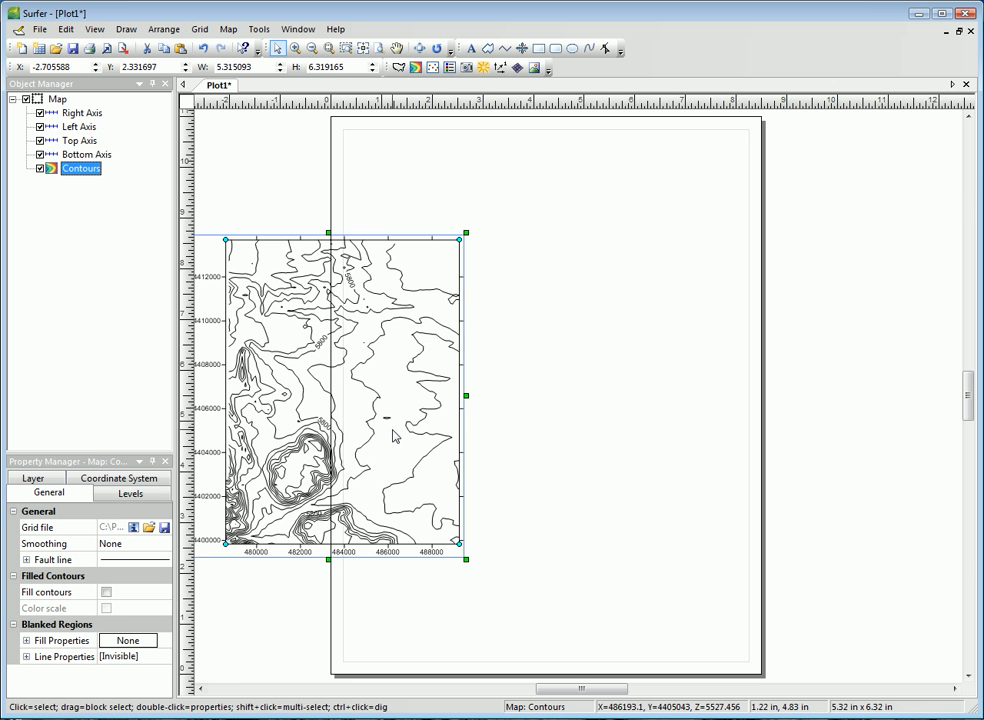
drag(418, 430, 401, 428)
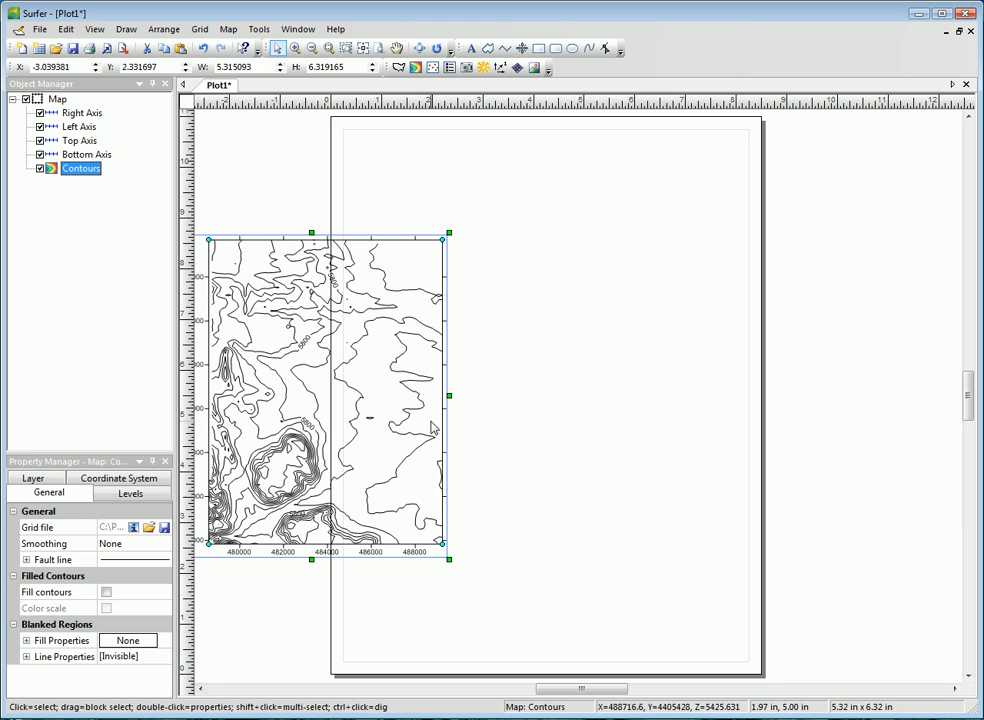
click(519, 400)
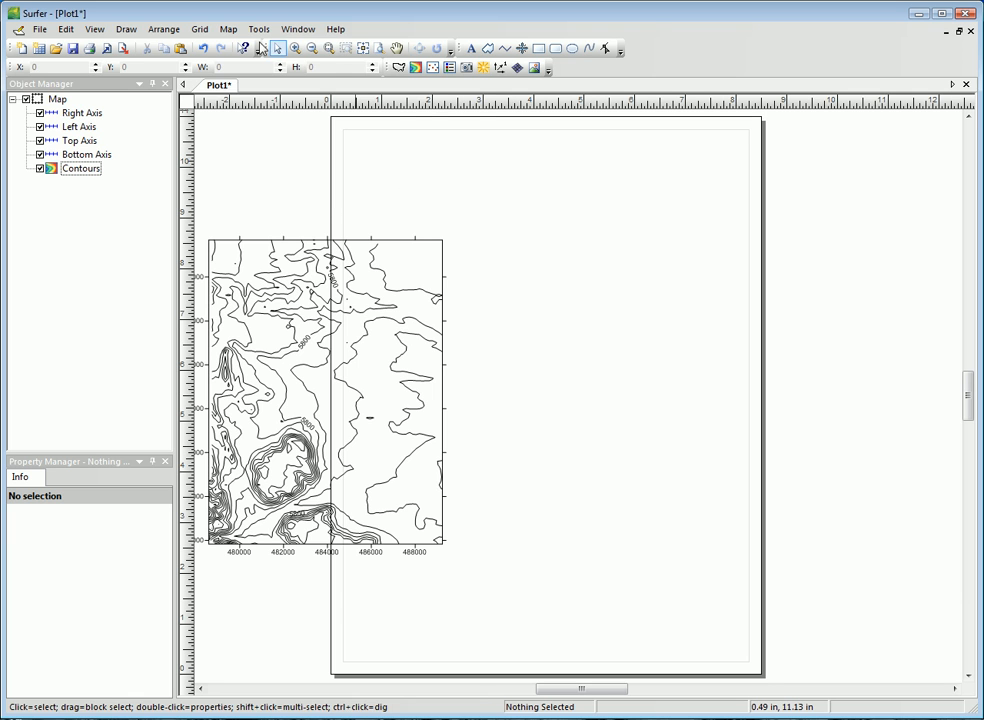
Step: Create an image map from Golden.grd and move it just right of the contour map so the two no longer overlap
click(228, 29)
mouse_move(245, 50)
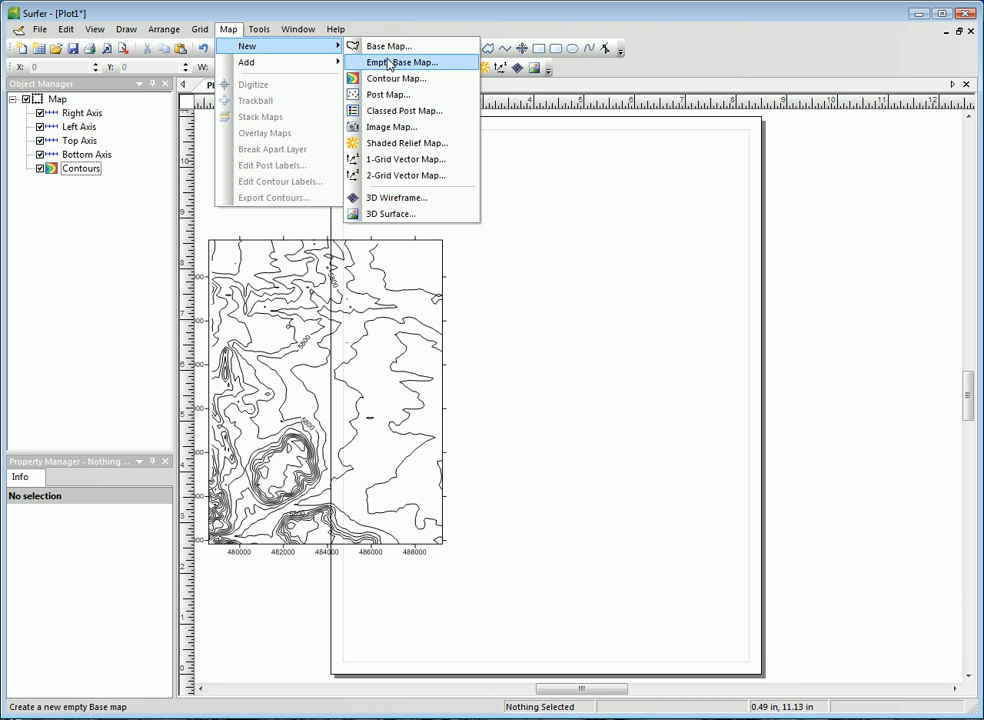
click(396, 126)
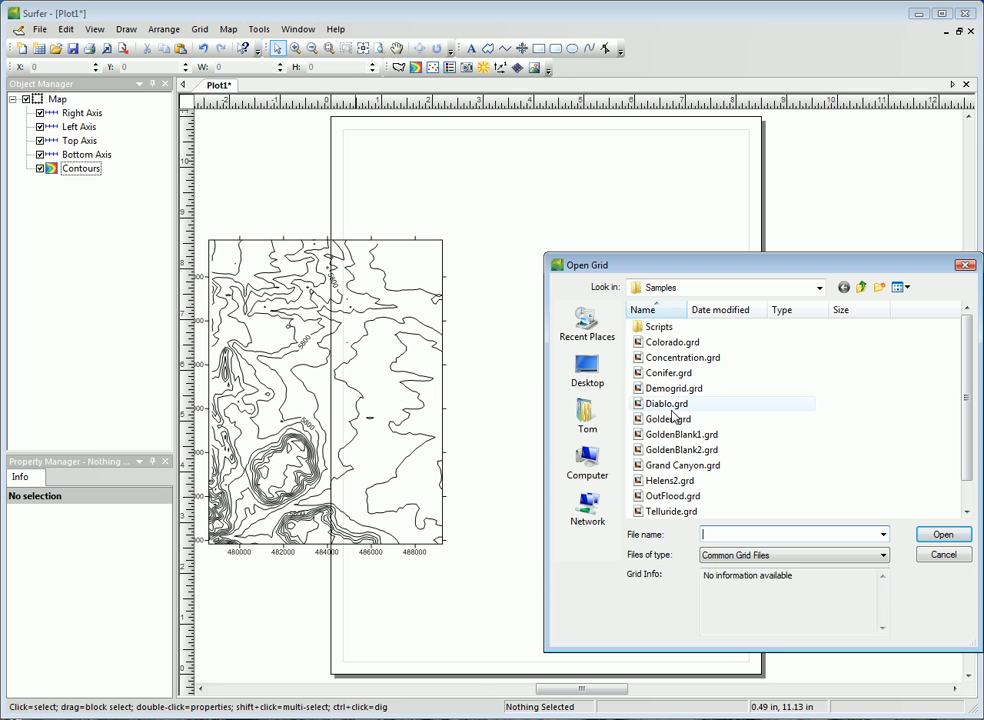
click(760, 419)
click(938, 535)
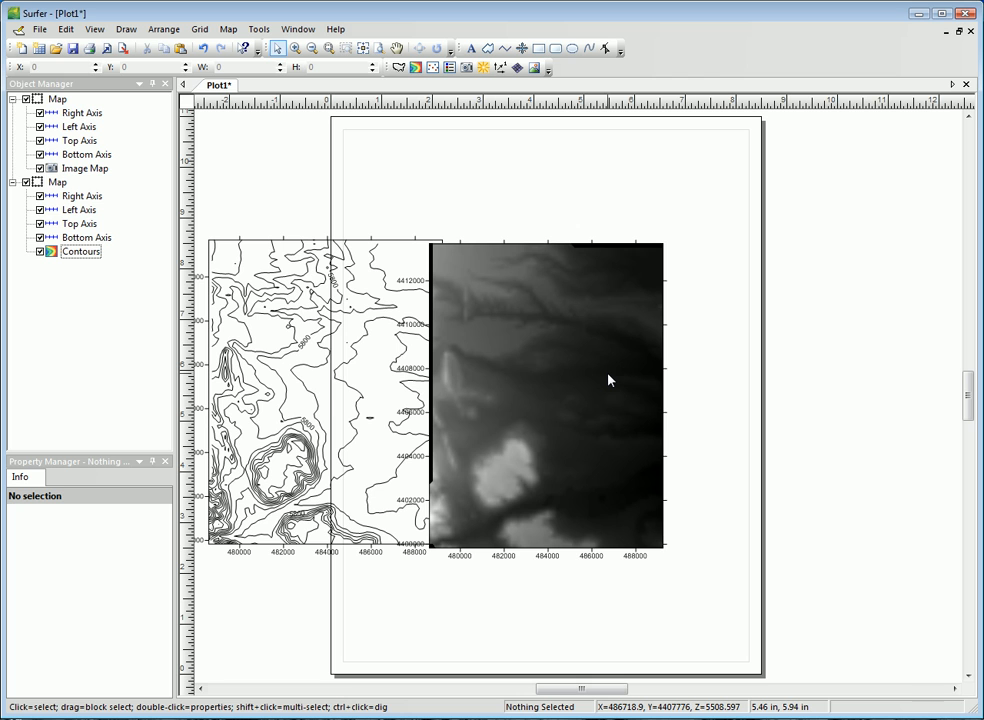
drag(608, 379, 663, 370)
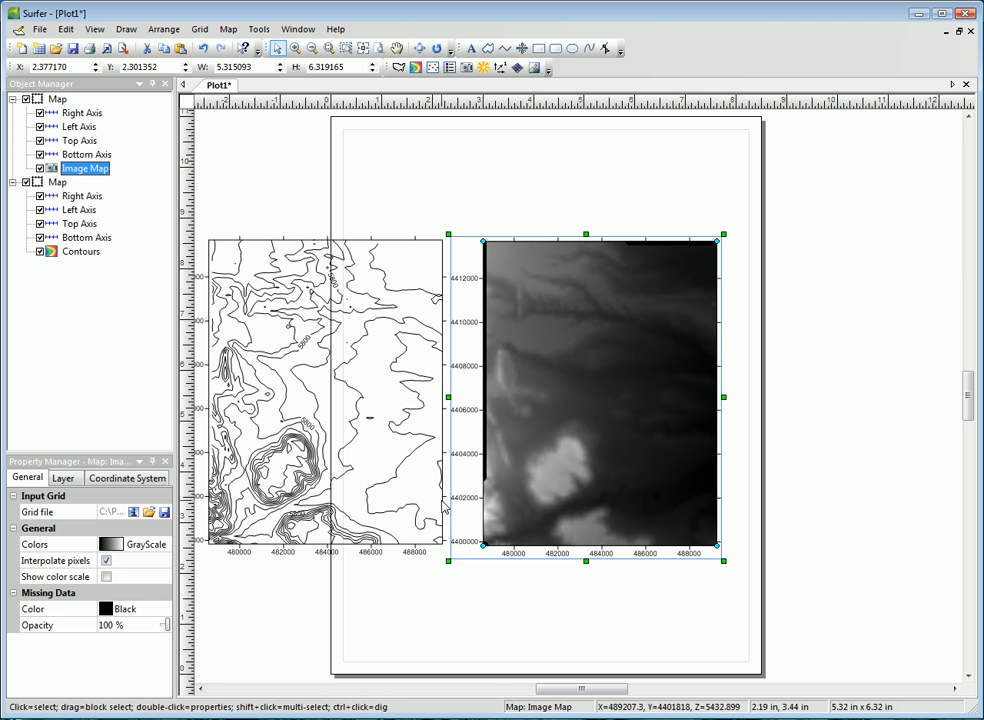
Step: Switch the image map's pixel interpolation off and back on, and move the map over the page's right edge
click(106, 560)
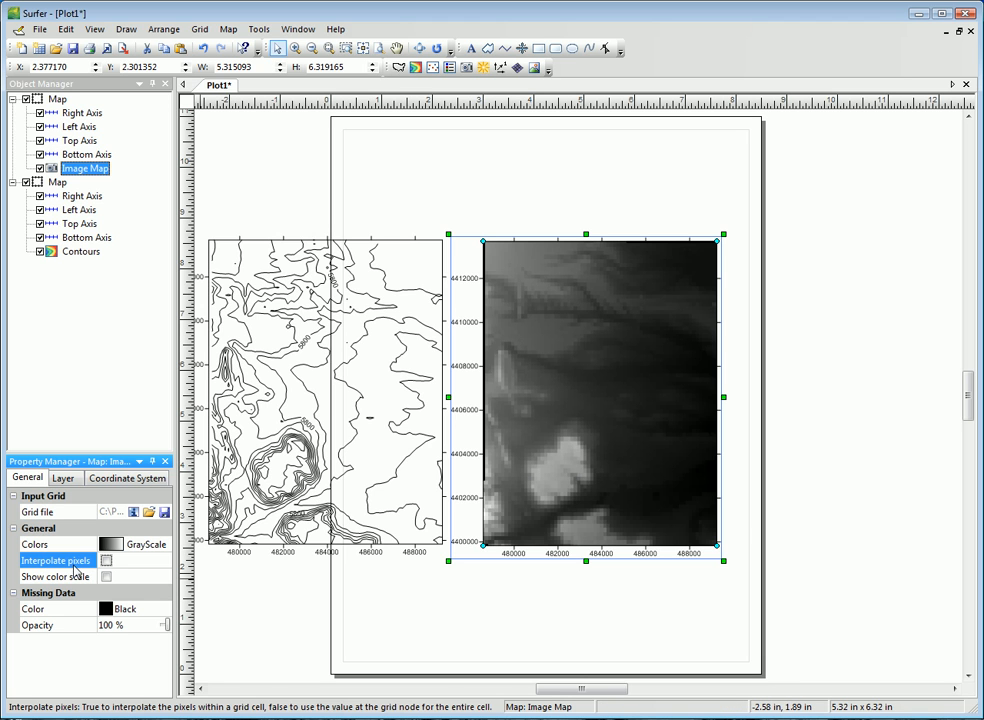
click(106, 562)
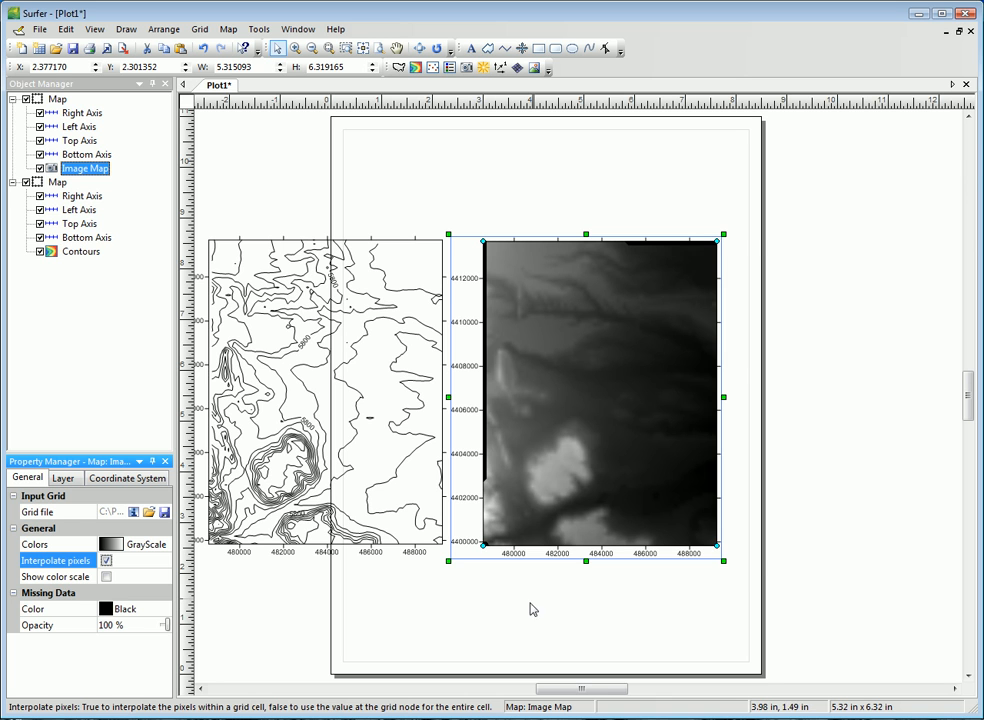
drag(580, 455, 815, 447)
click(577, 584)
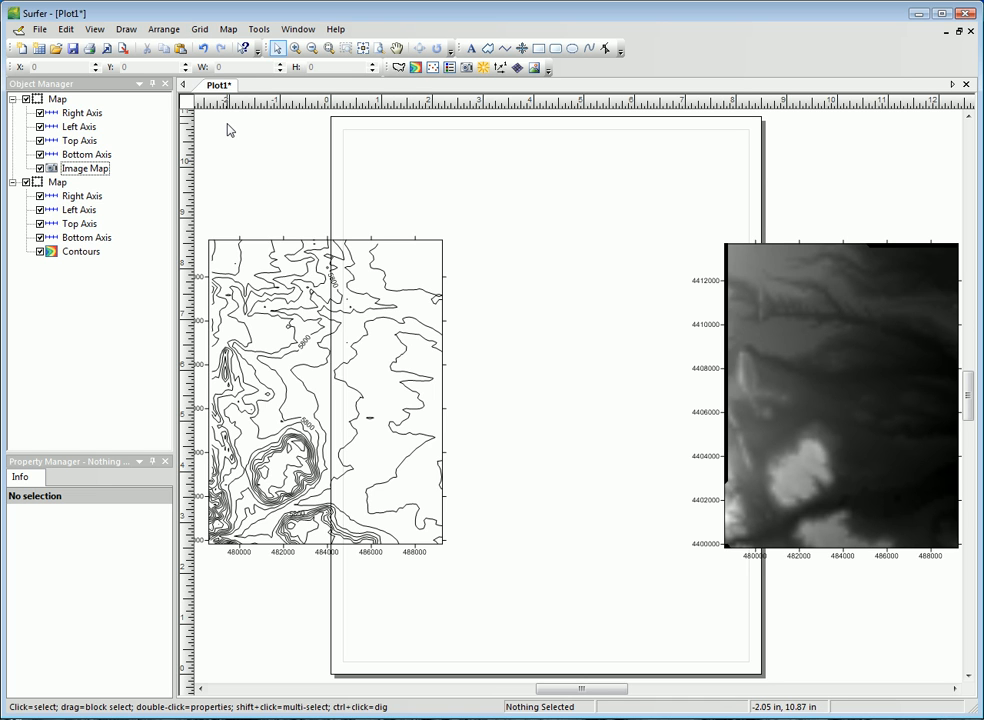
Step: Create a shaded relief map from Golden.grd and move it slightly right, between the contour map and the image map
click(228, 29)
mouse_move(247, 47)
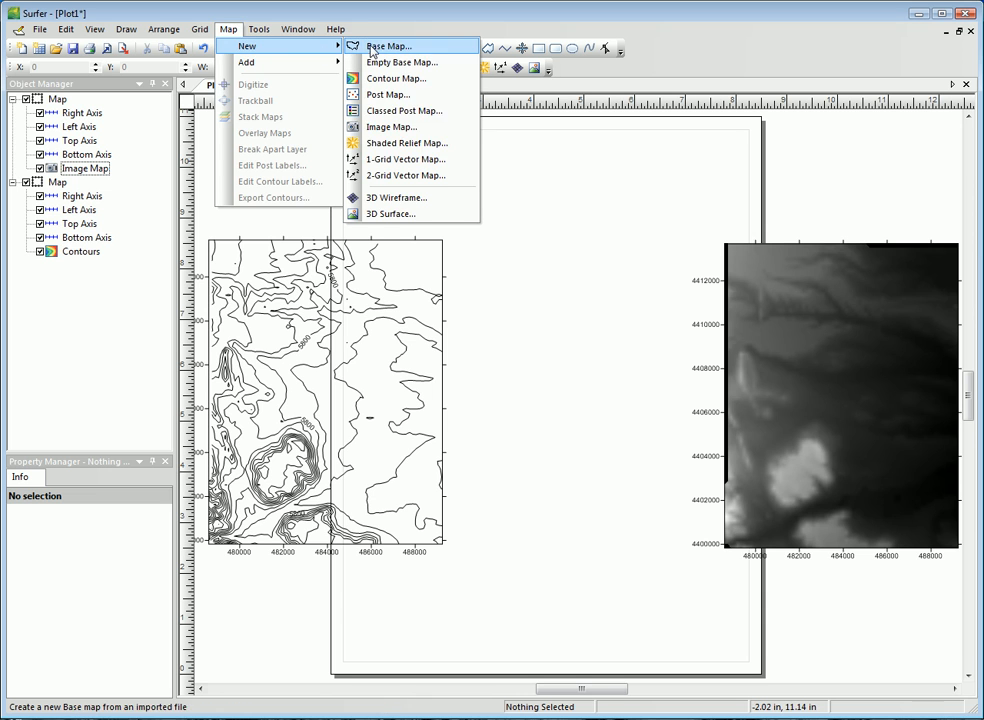
click(400, 143)
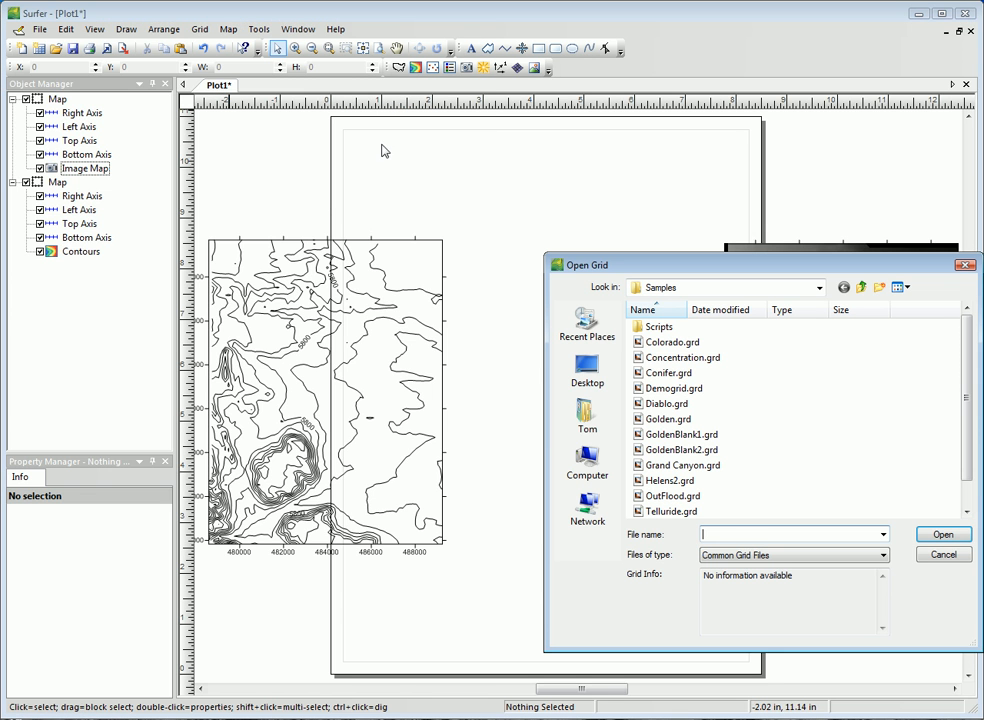
click(668, 419)
click(945, 536)
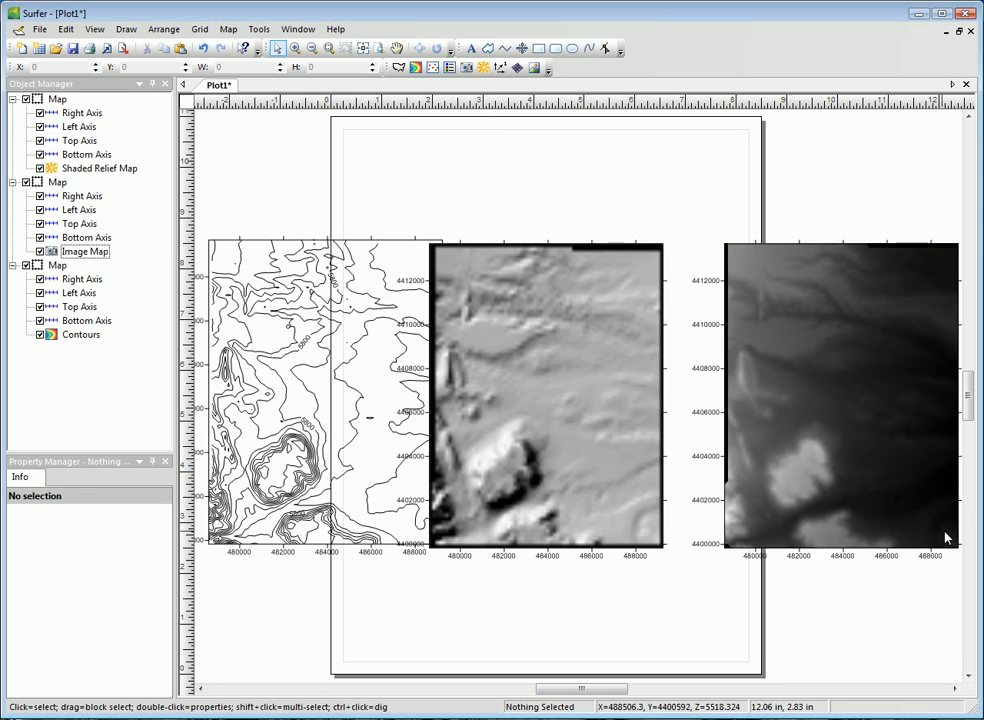
drag(553, 413, 573, 413)
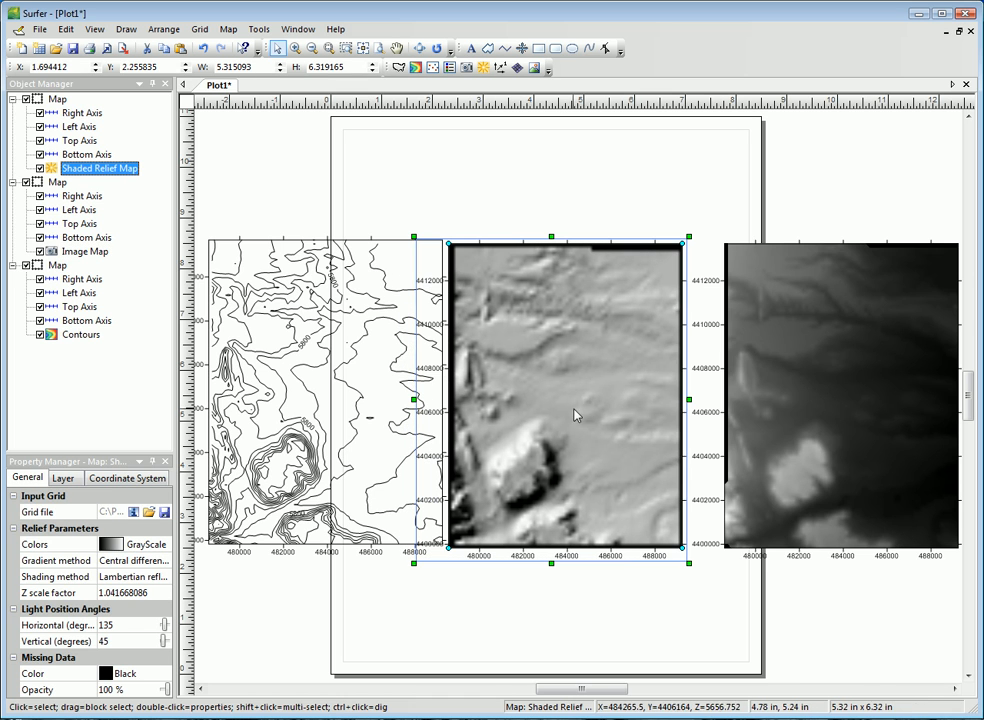
click(573, 593)
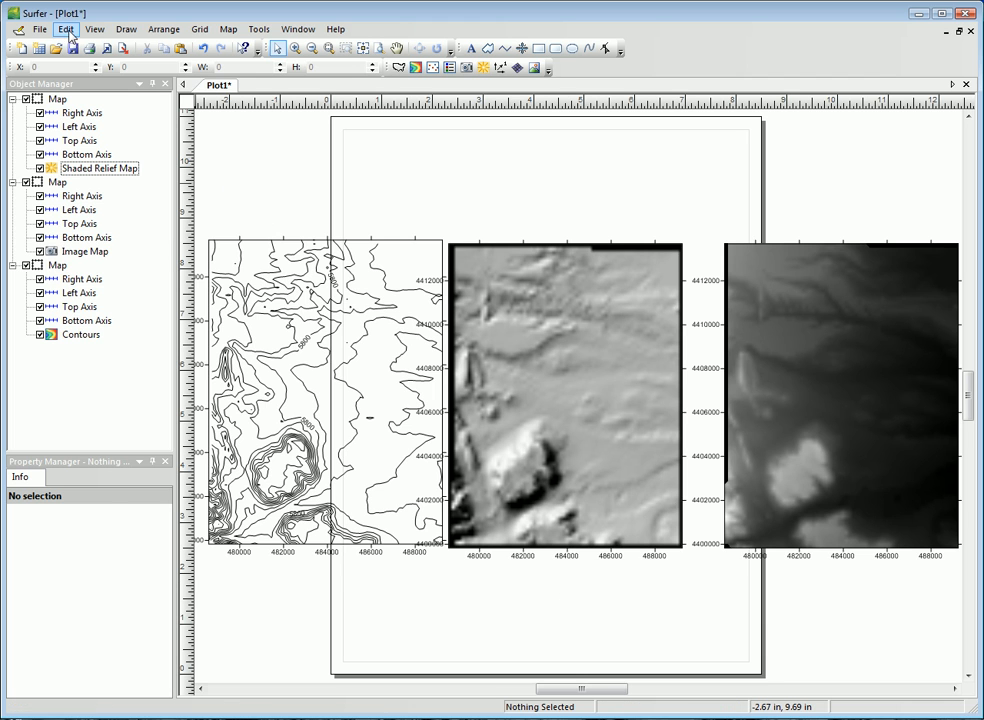
Step: Select all objects in the plot and delete the contour, shaded relief and image maps
click(65, 29)
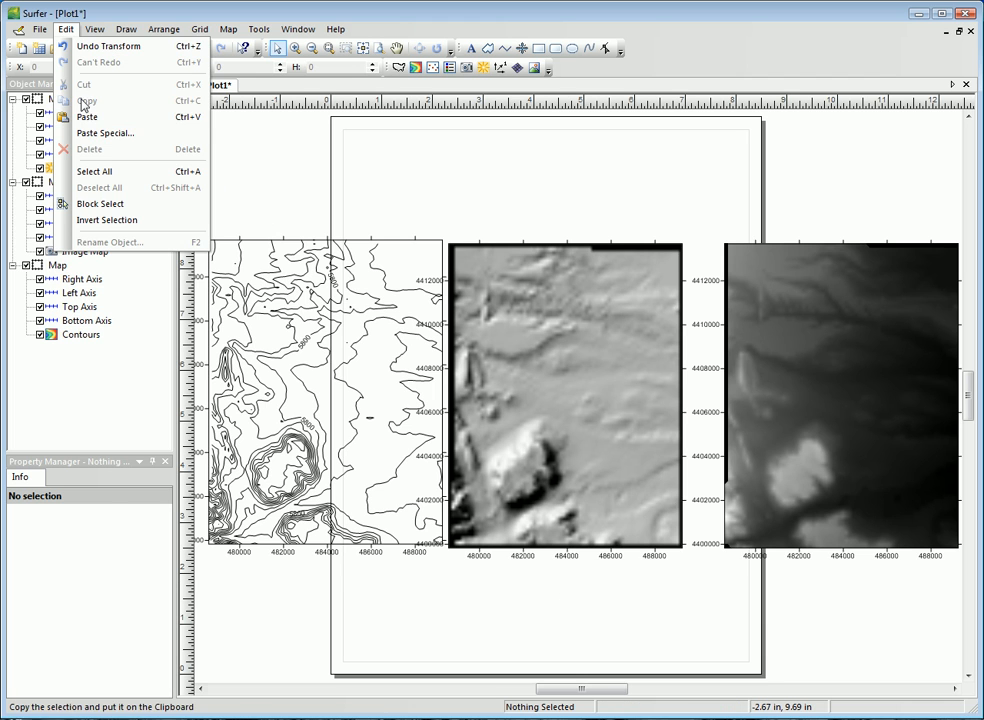
click(94, 171)
click(64, 30)
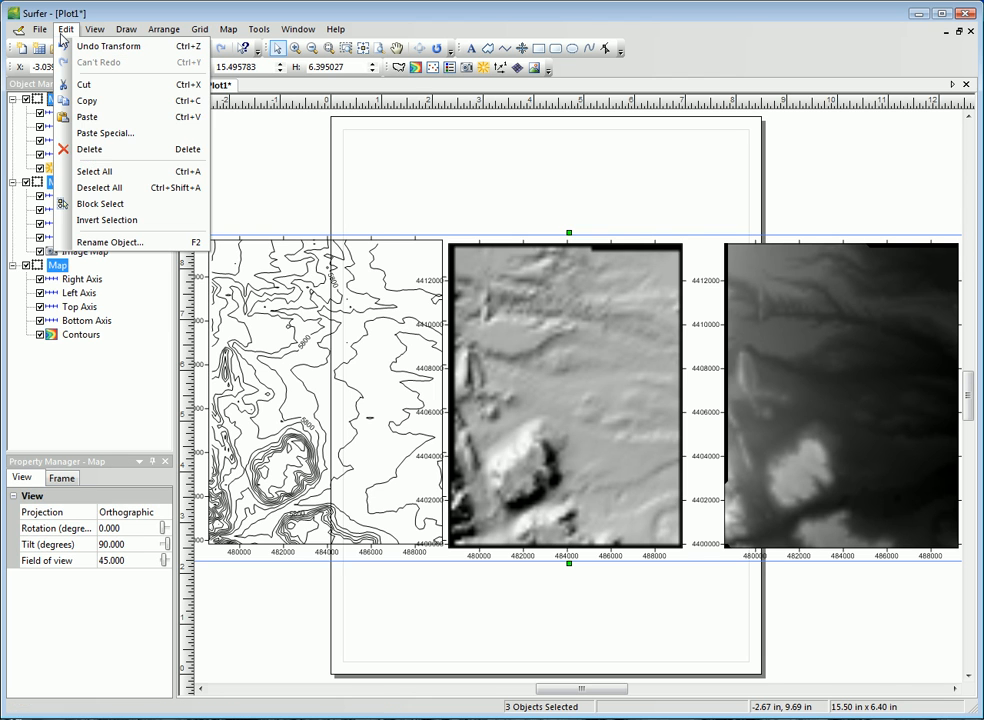
click(101, 152)
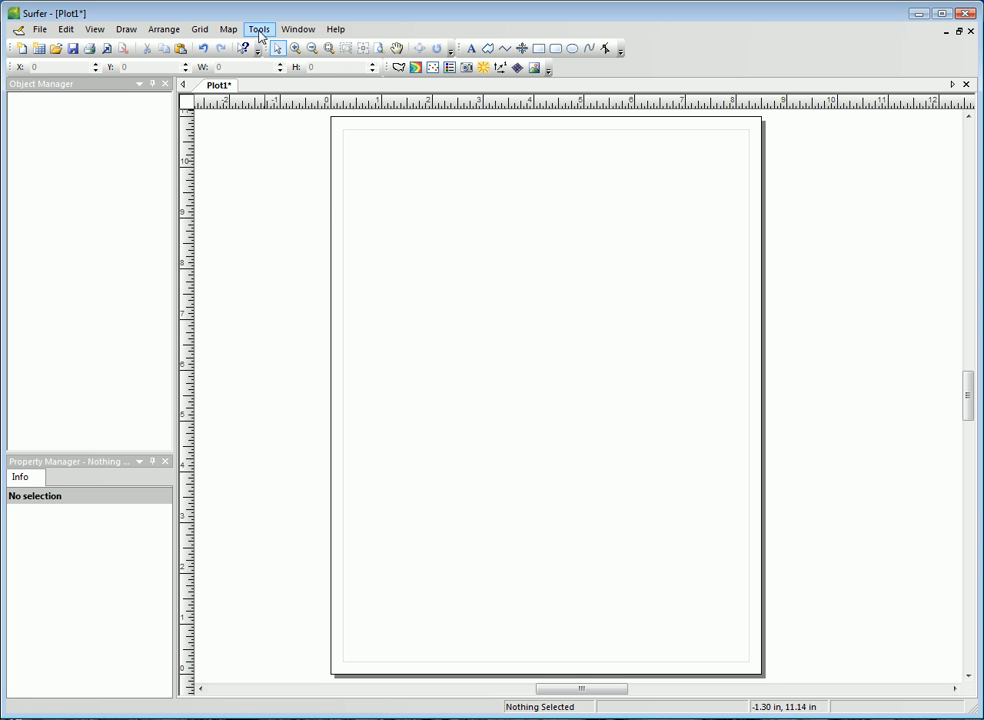
Step: Create a 1-grid vector map from the sample grid Golden.grd
click(228, 29)
mouse_move(288, 46)
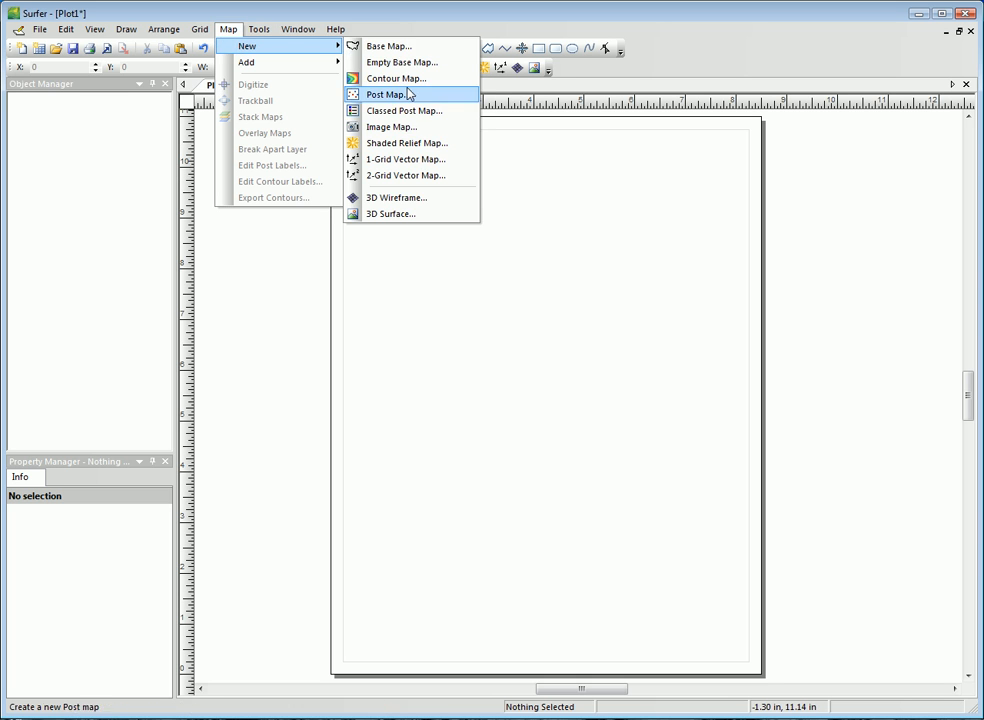
click(450, 160)
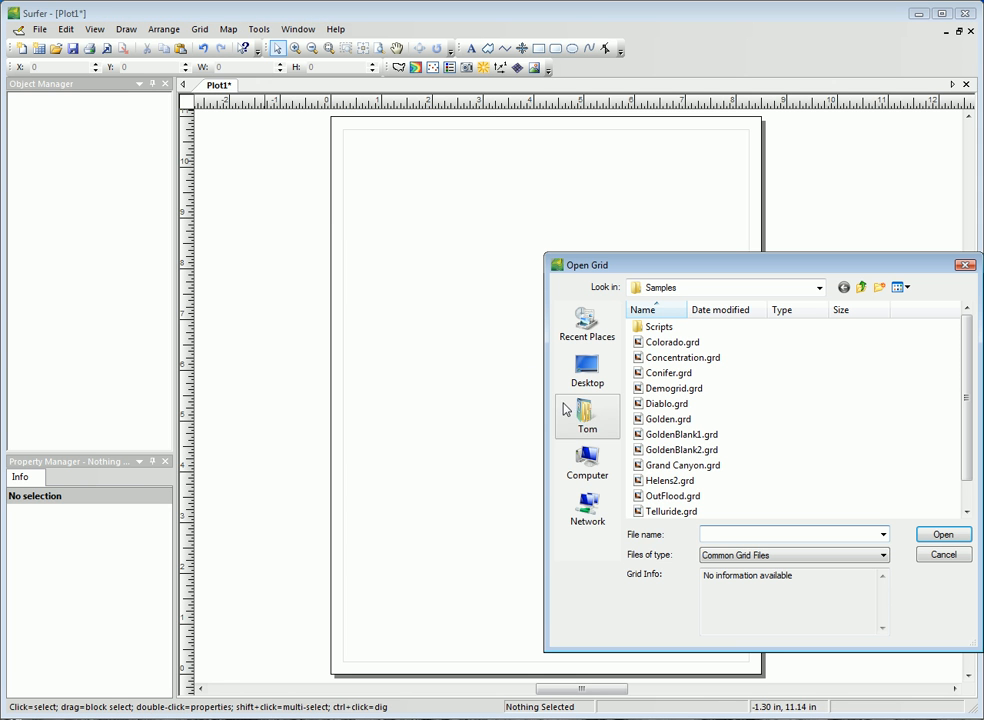
click(686, 422)
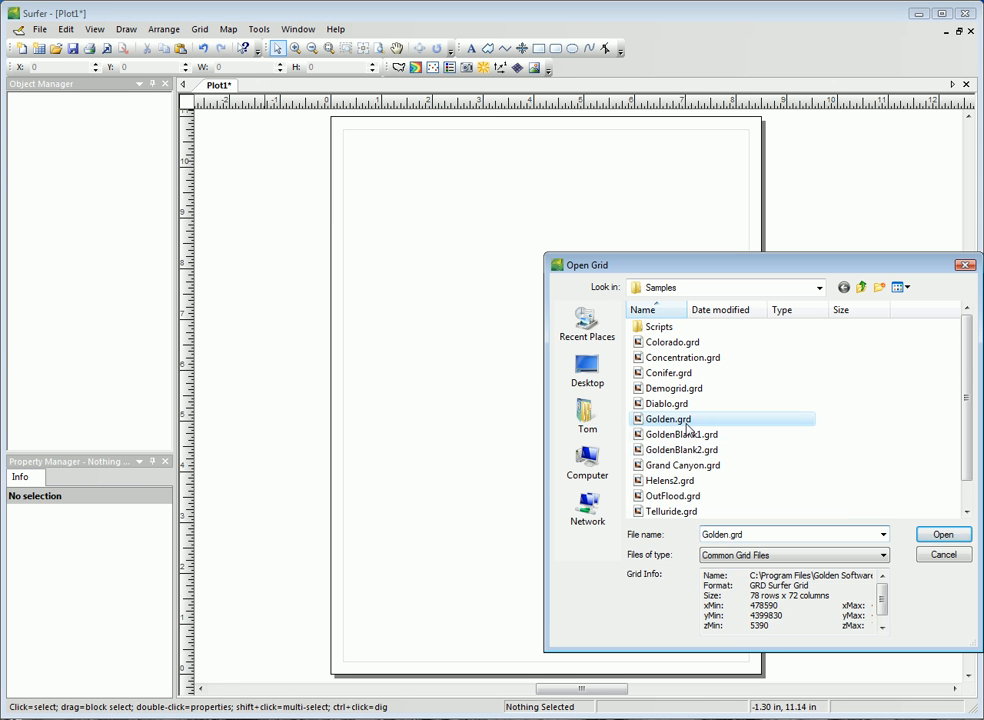
click(940, 536)
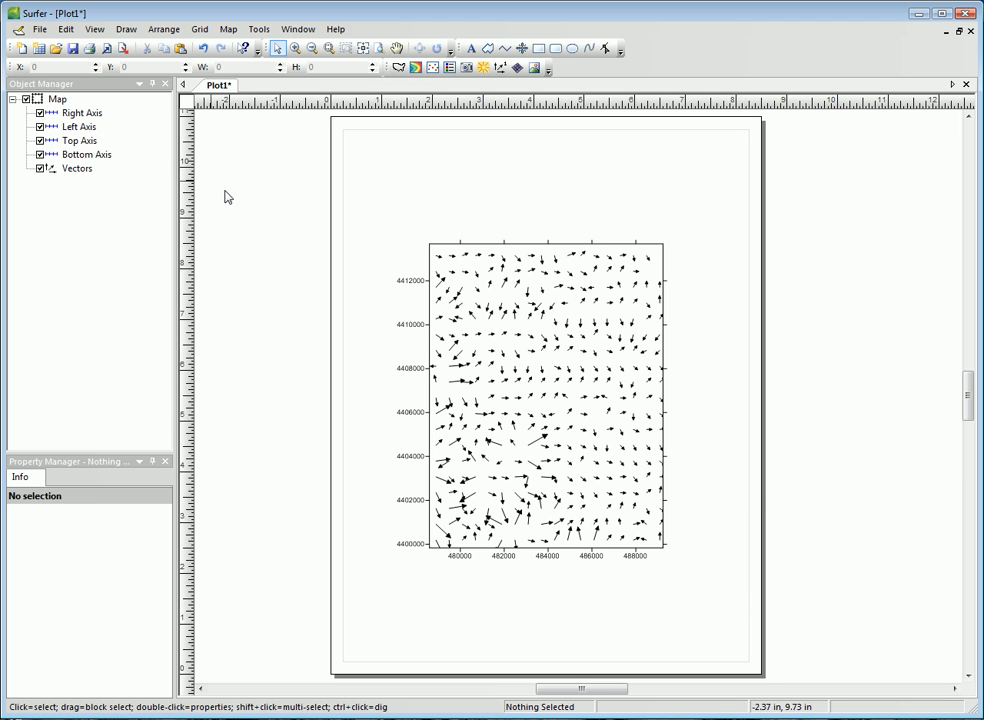
Step: Delete the whole vector map from the plot
click(58, 102)
right_click(58, 102)
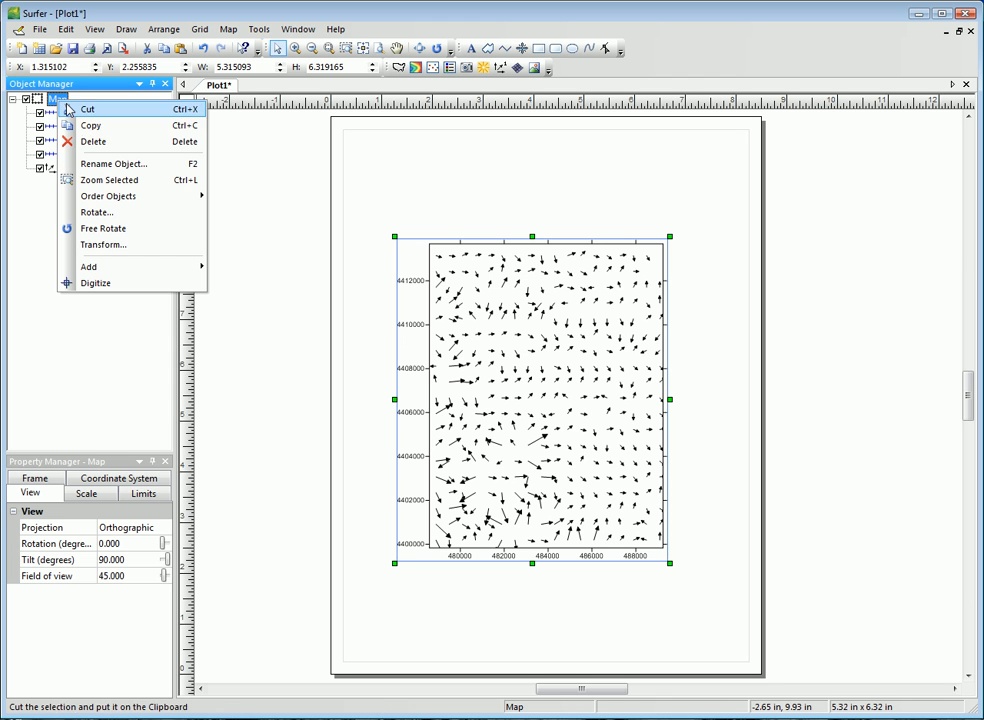
click(88, 138)
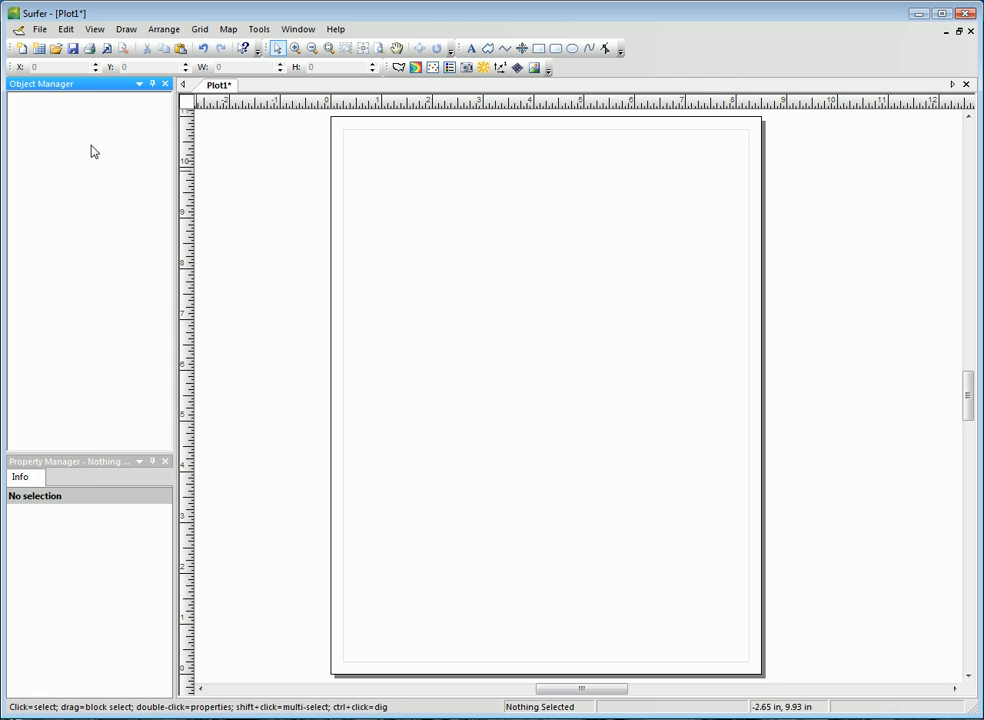
Step: Create a 3D wireframe map from Grand Canyon.grd and move it down and left, partly off the page's left edge
click(231, 34)
mouse_move(320, 47)
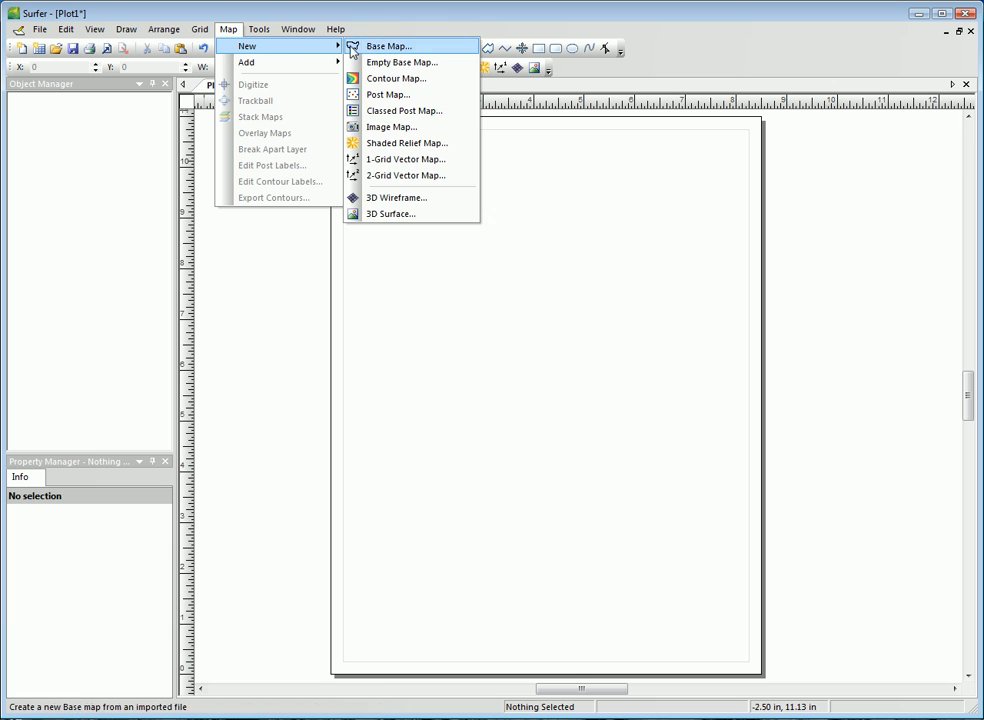
click(408, 196)
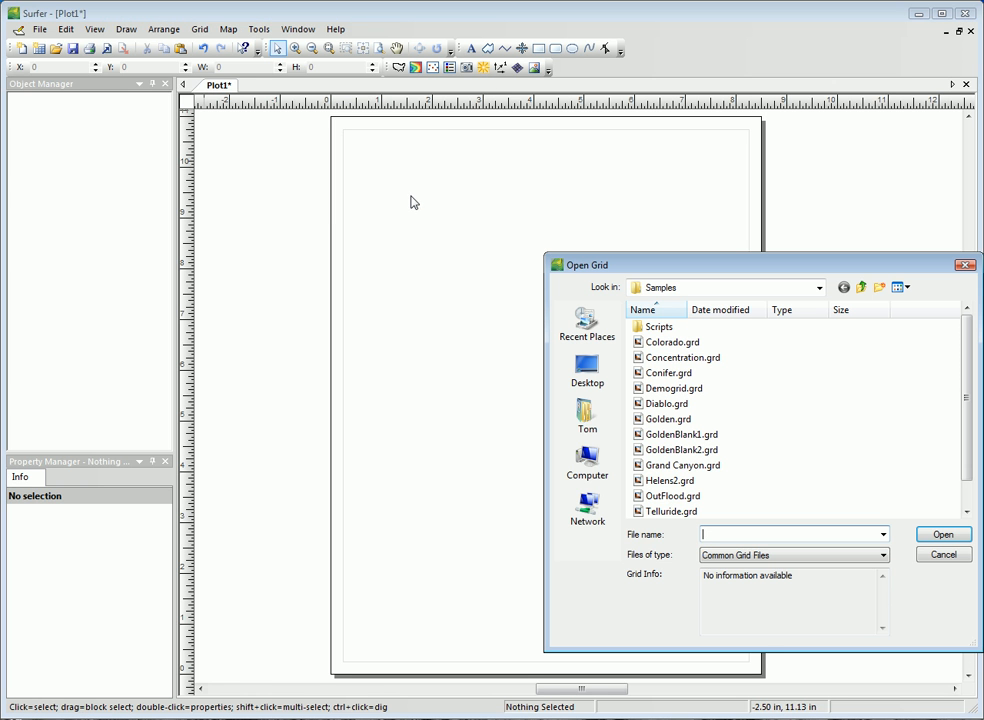
click(707, 465)
click(935, 534)
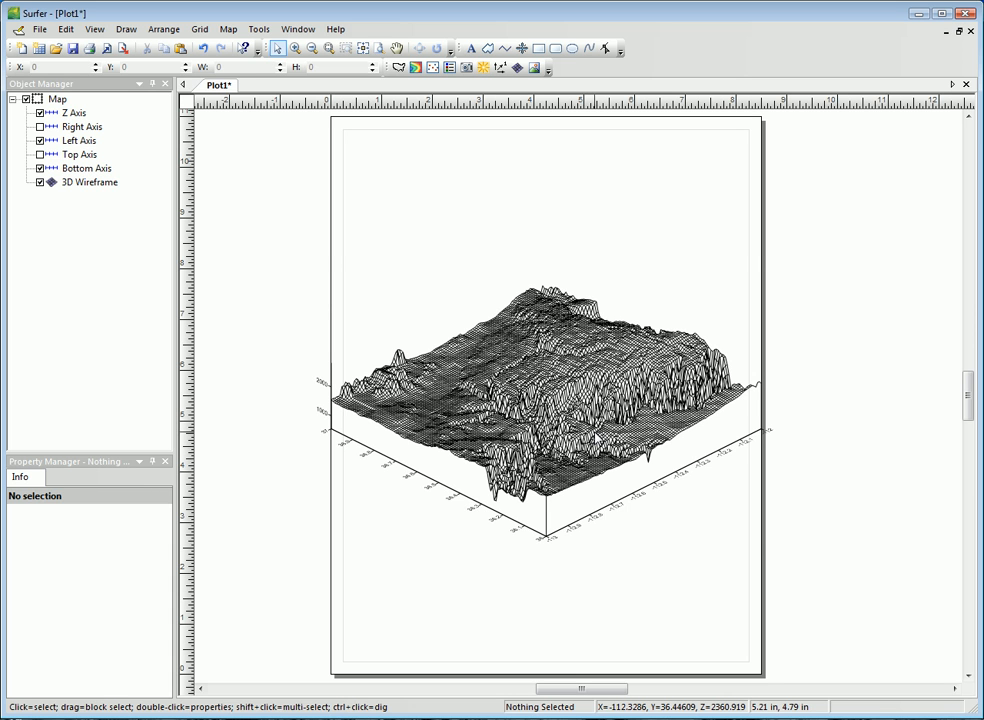
drag(594, 400, 458, 495)
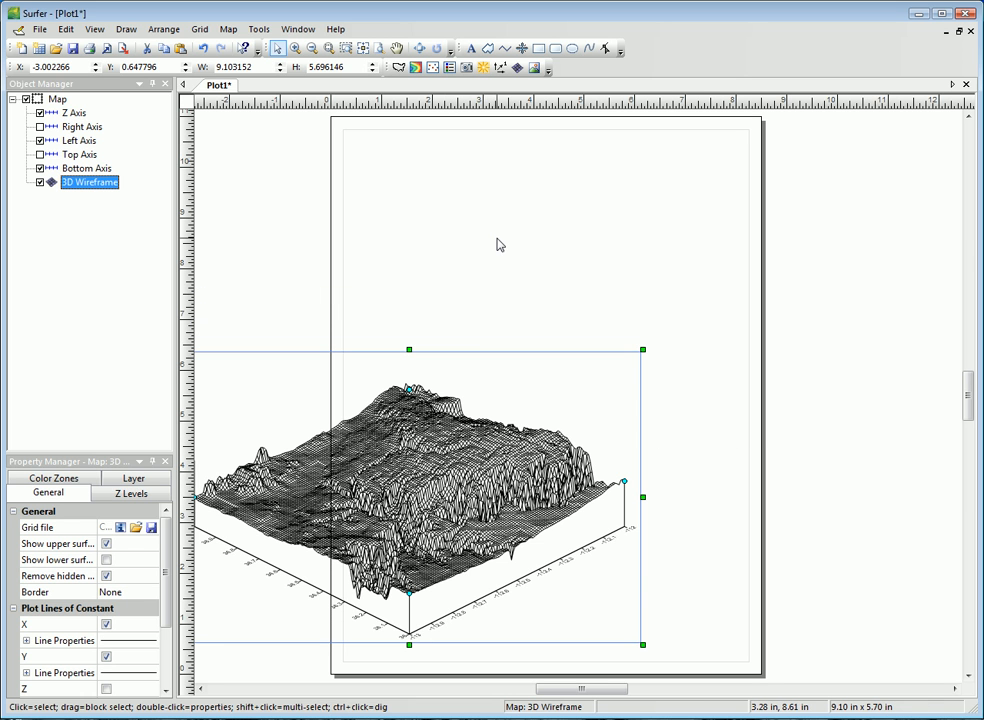
click(423, 184)
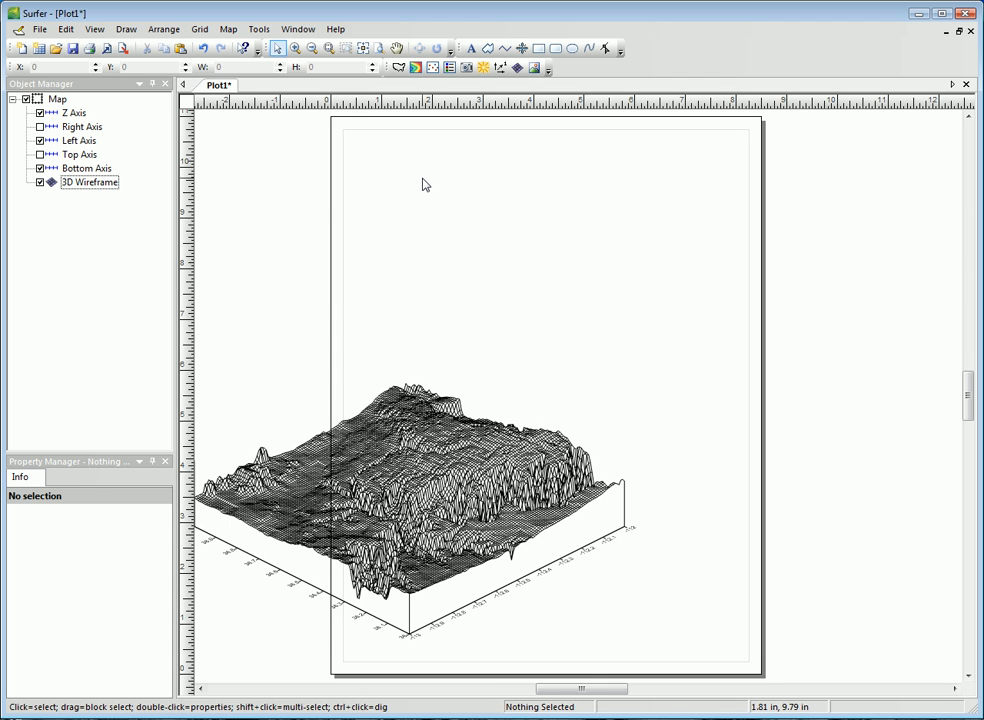
Step: Create a 3D surface map from Grand Canyon.grd and move it to the upper right of the wireframe map
click(230, 30)
mouse_move(247, 49)
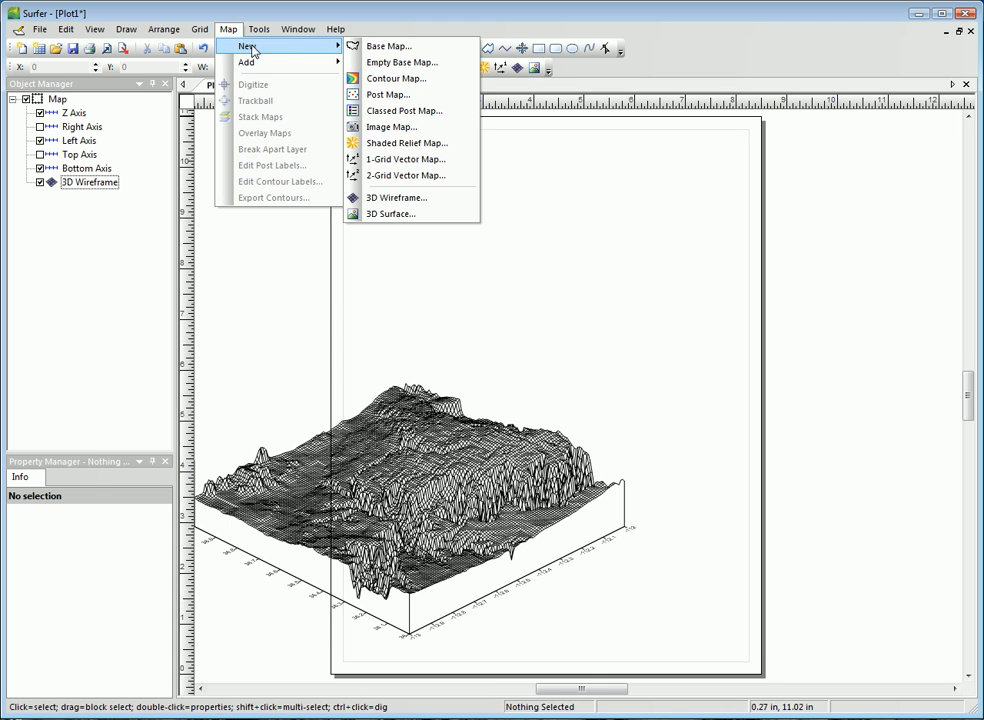
click(418, 217)
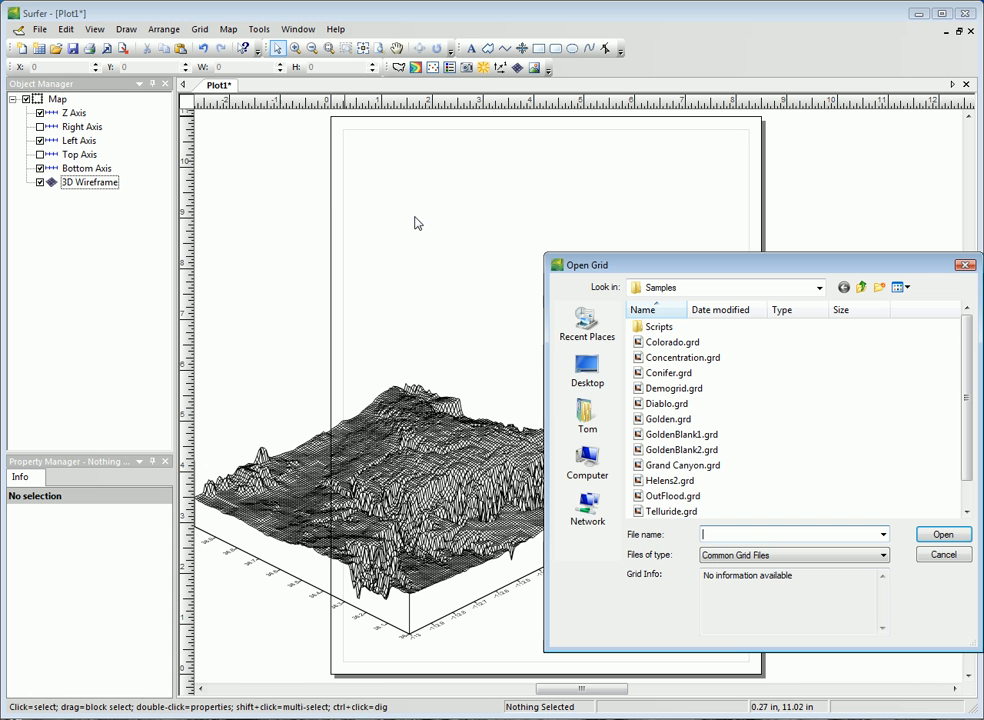
click(689, 469)
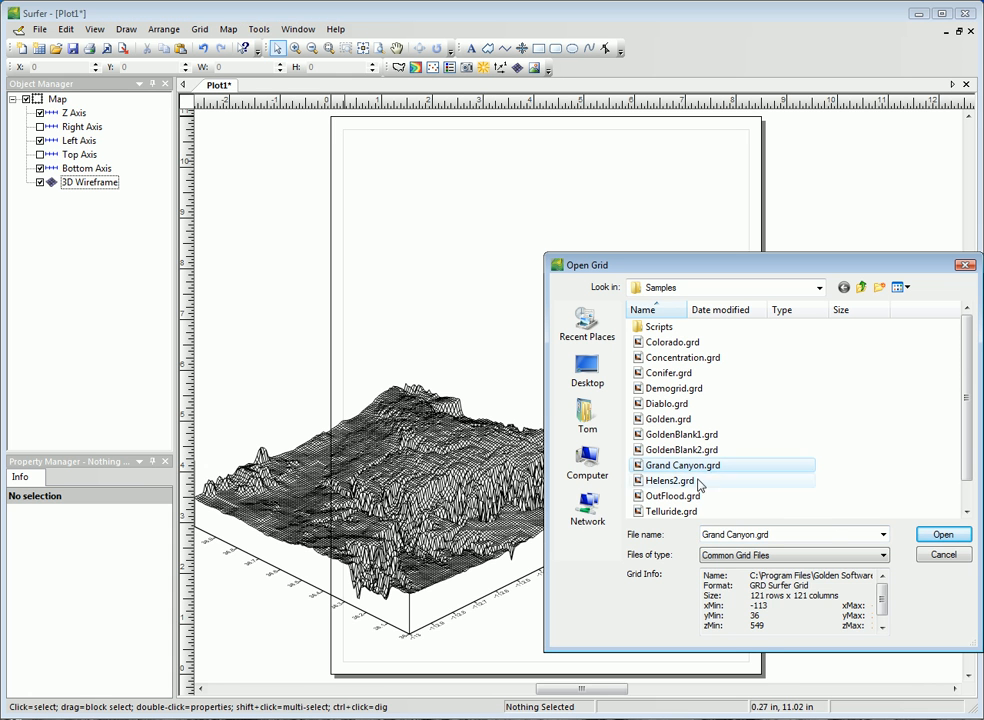
click(942, 535)
drag(579, 403, 747, 318)
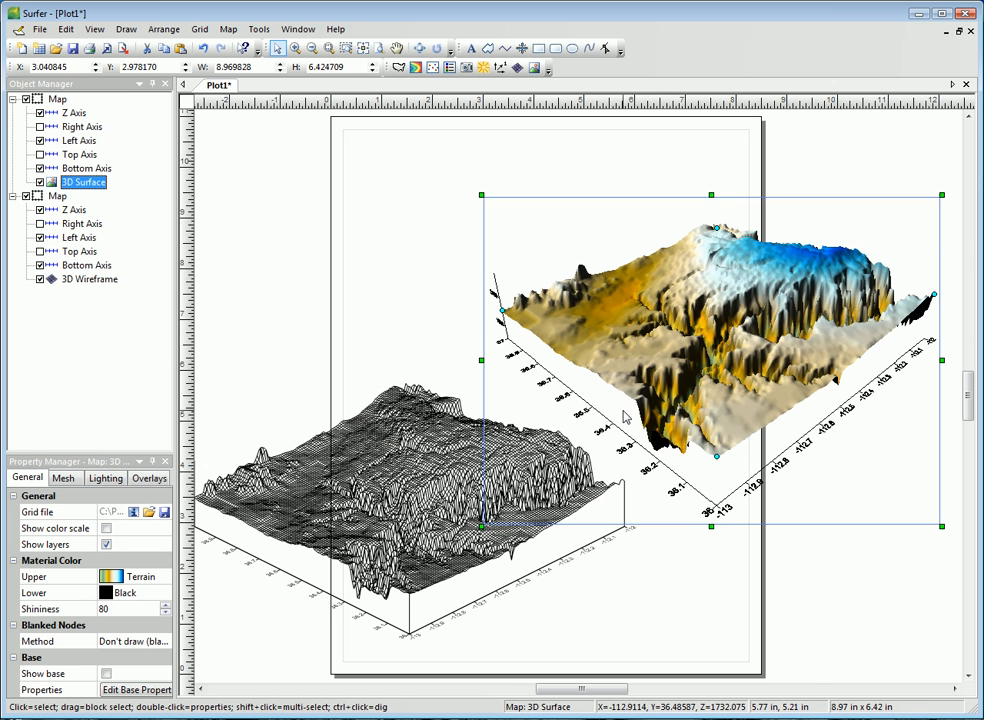